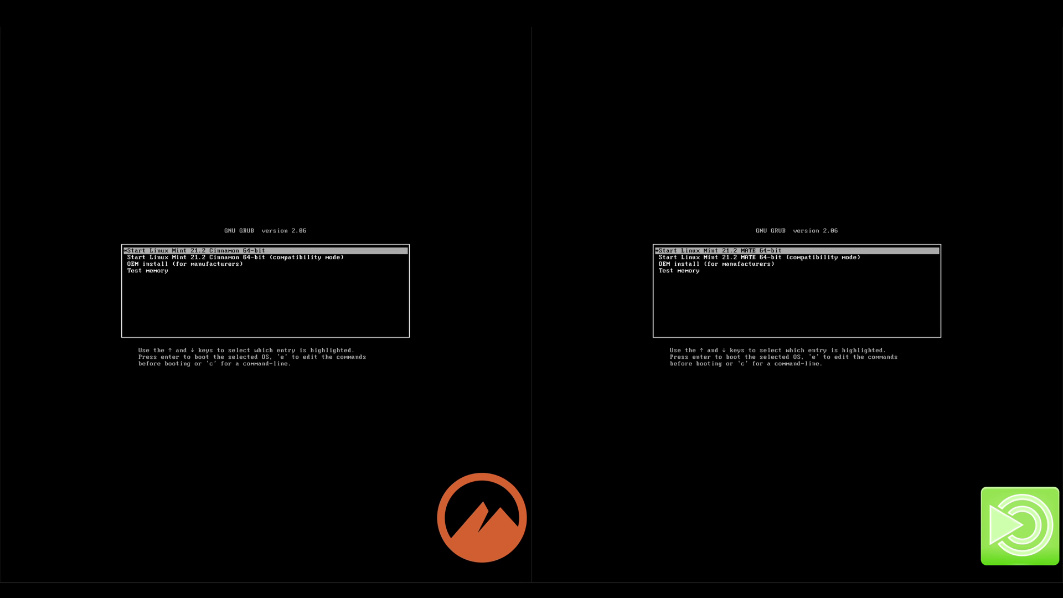
Step: Boot 'Start Linux Mint 21.2 Cinnamon 64-bit' and 'Start Linux Mint 21.2 MATE 64-bit' from GRUB
key("Return")
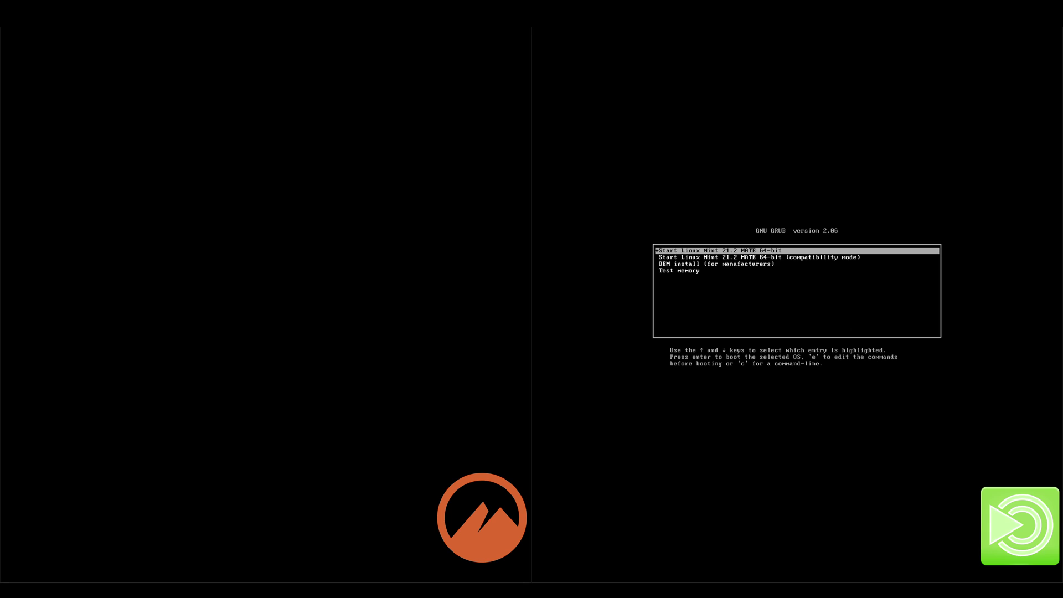
key("Return")
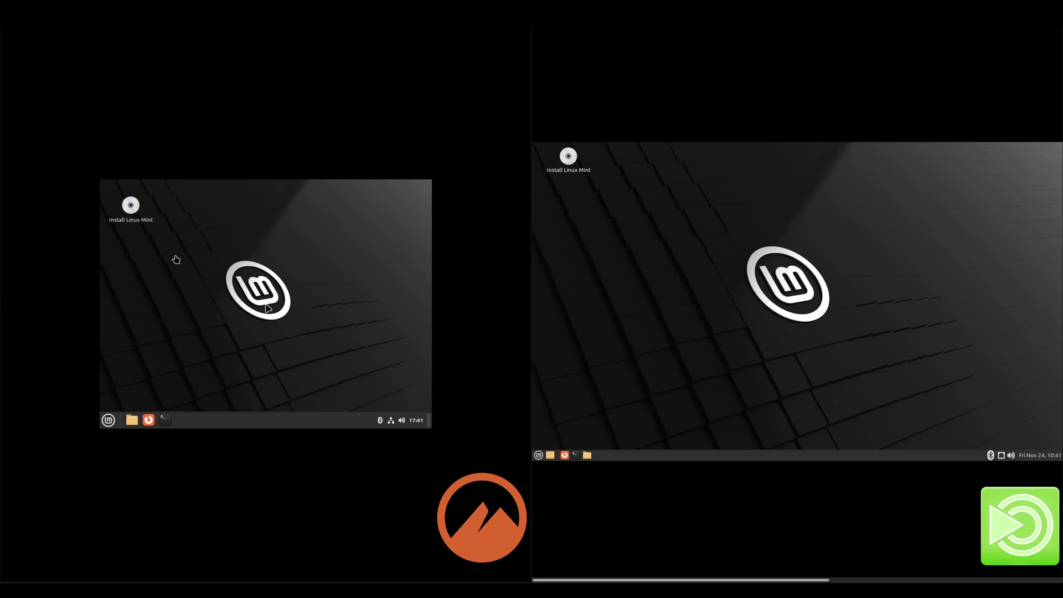
Step: Launch the installer on both machines and accept language, keyboard, codecs, disk erase and Denver time zone
double_click(130, 205)
double_click(568, 159)
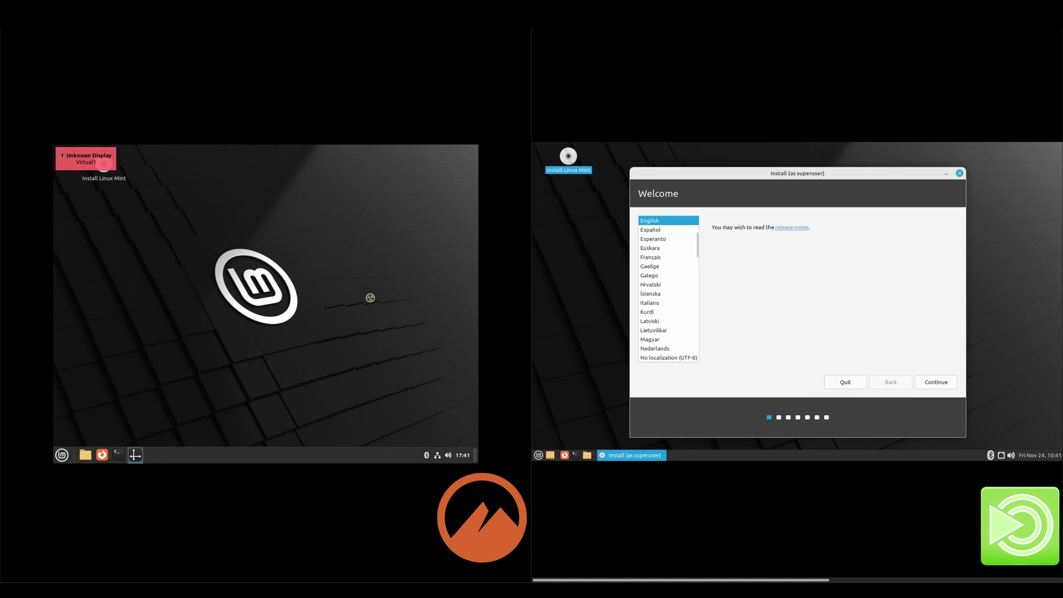
left_click(403, 382)
left_click(935, 382)
left_click(404, 382)
left_click(935, 382)
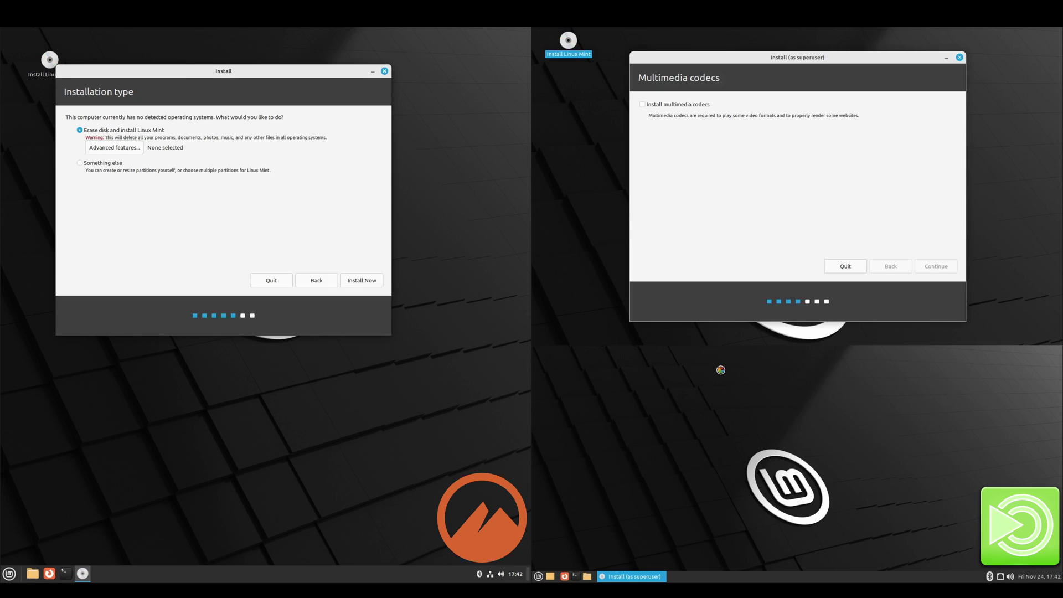
left_click(360, 277)
left_click(935, 265)
left_click(343, 251)
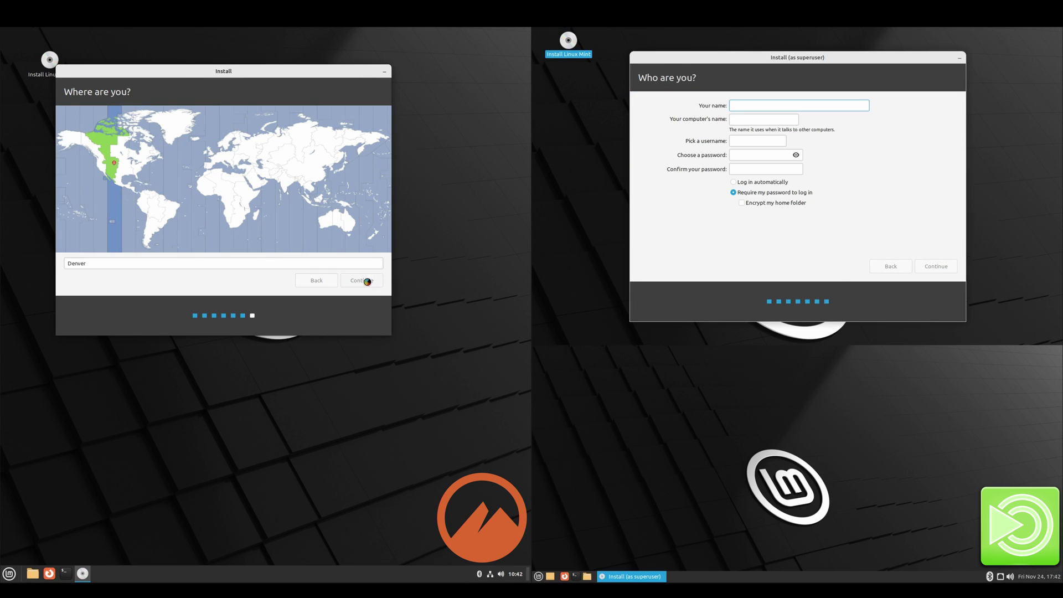
left_click(367, 281)
Step: Fill in the Cinnamon user form: full name, computer name lm-cinnamon, username and password
type("The Linux IT Guy")
key("Tab")
type("lm-cinnamon")
key("Tab")
type("thelinuxitguy\t123\t123")
Step: Fill in the MATE user form with computer name lm-mate, same account details, and start installing
left_click(758, 106)
type("The Linux IT Guy")
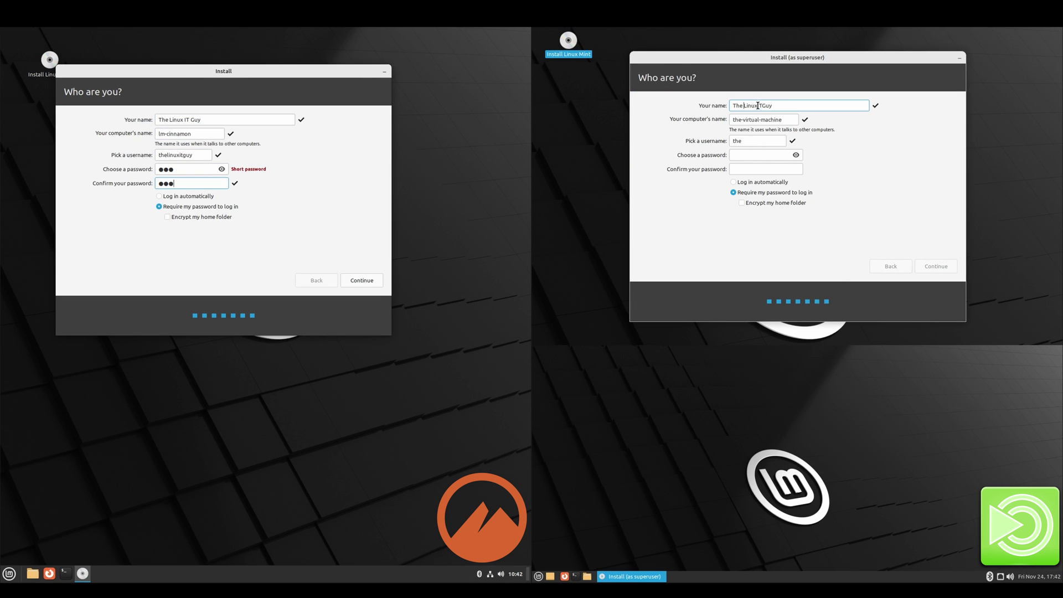
key("Tab")
type("lm-mate\tthelinuxitguy\t123\t123")
left_click(935, 266)
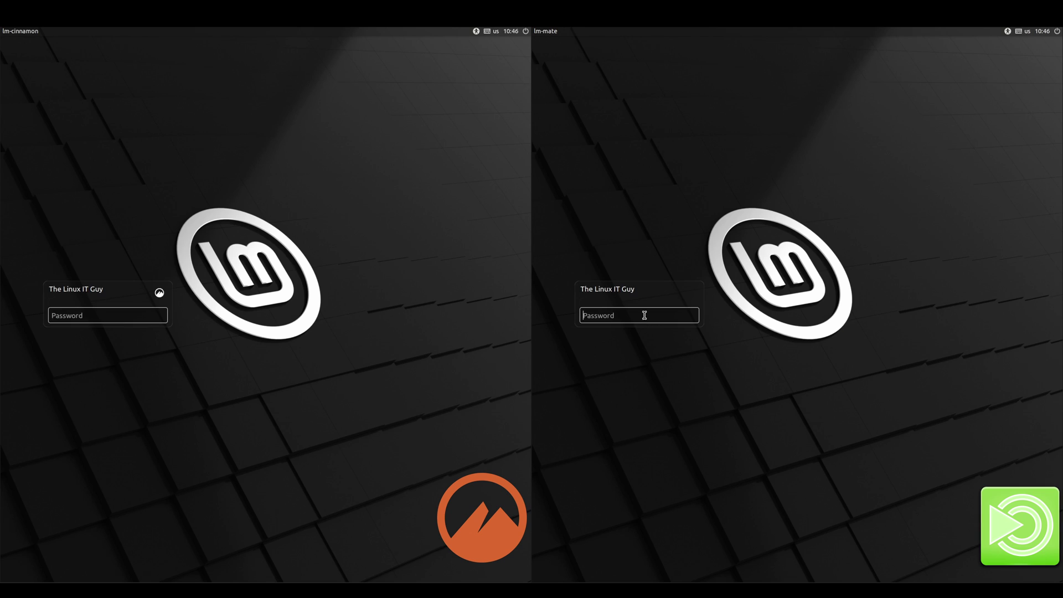
Step: Log into MATE and Cinnamon with the account password and permanently dismiss both connection notices
left_click(620, 313)
type("***")
key("Return")
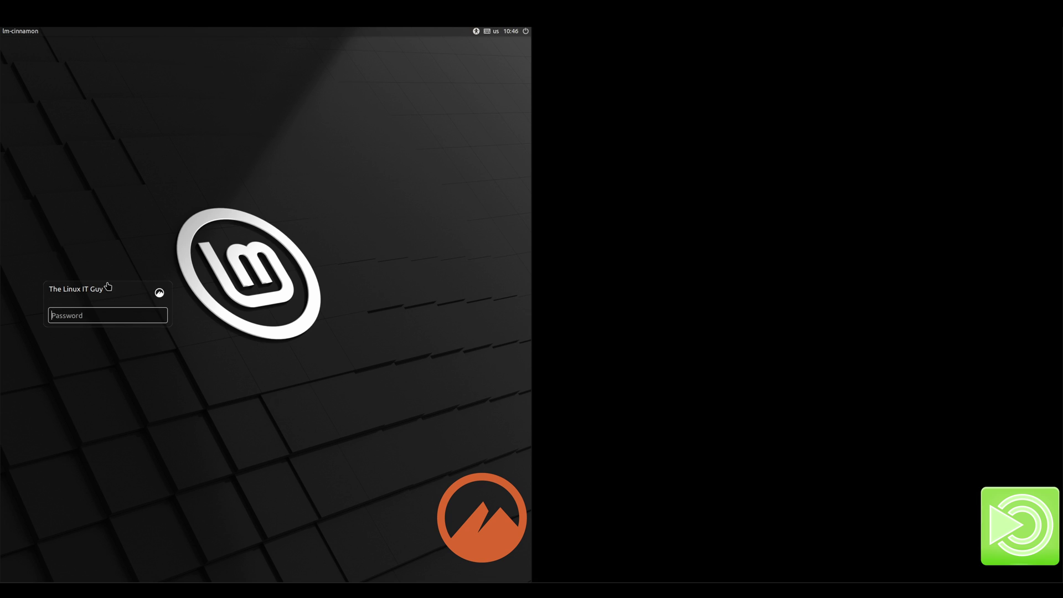
left_click(78, 314)
type("***")
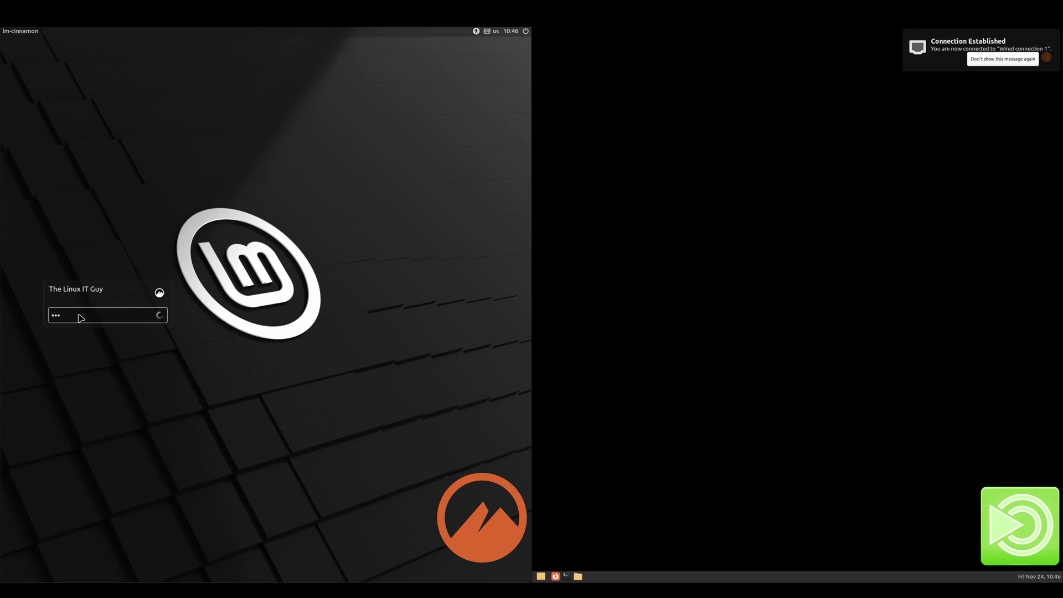
key("Return")
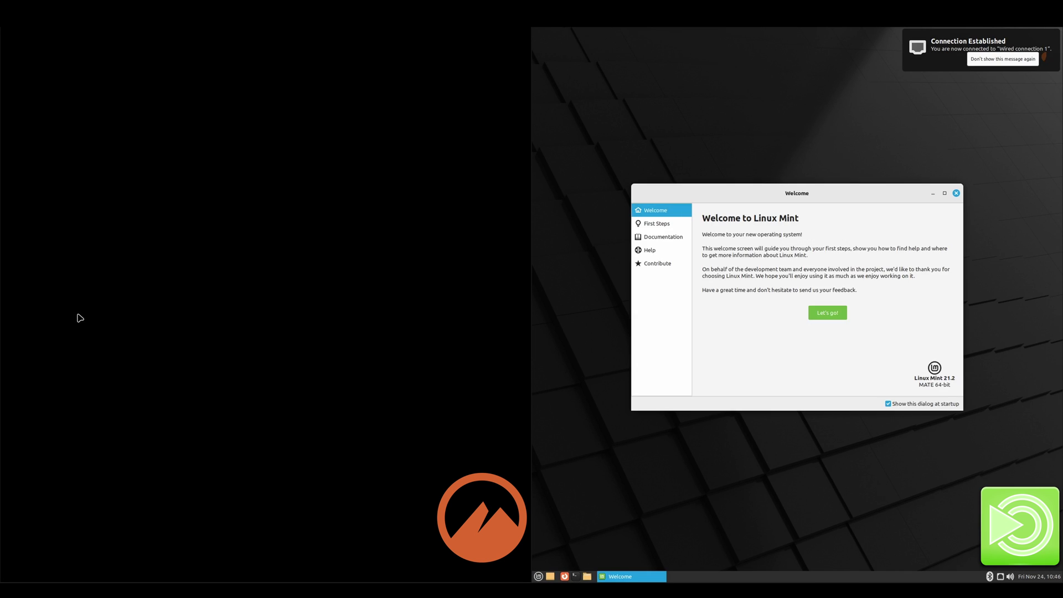
left_click(986, 61)
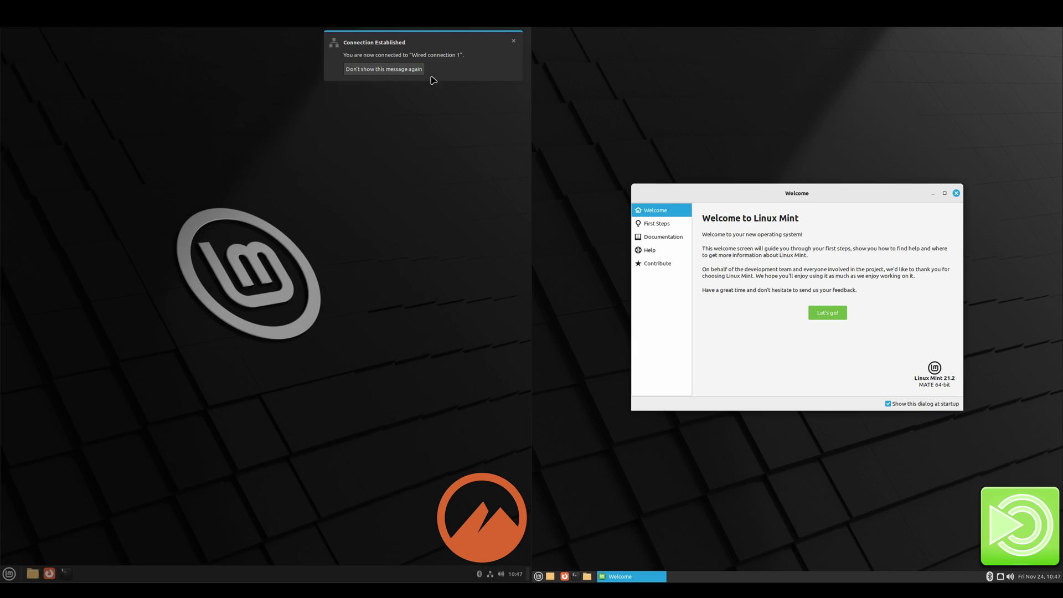
left_click(392, 72)
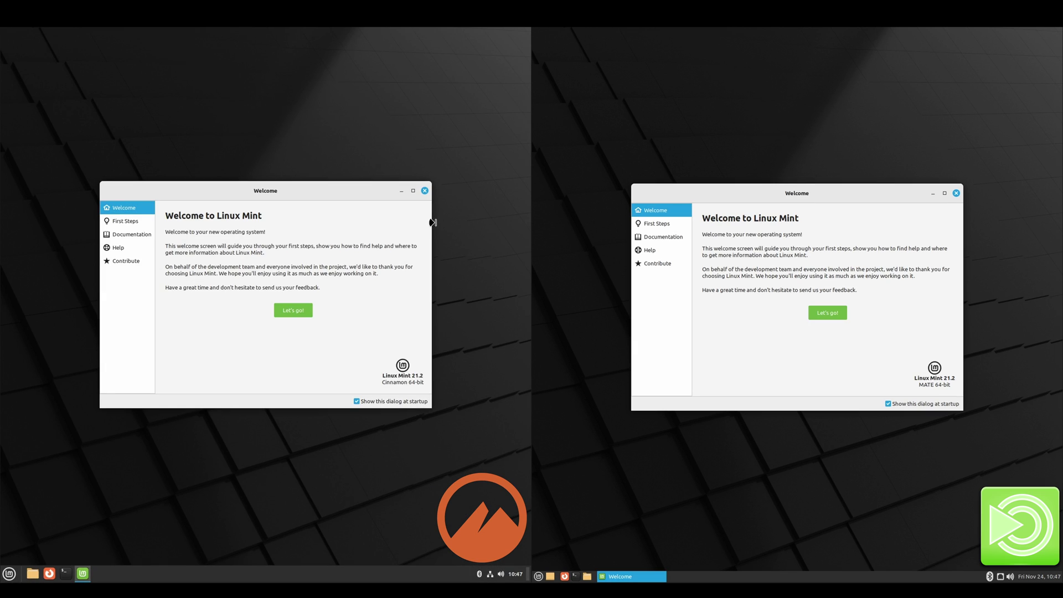
Step: From the Welcome screens, open MATE's desktop colours and apply the Mint-Y-Dark theme
left_click(833, 313)
left_click(839, 246)
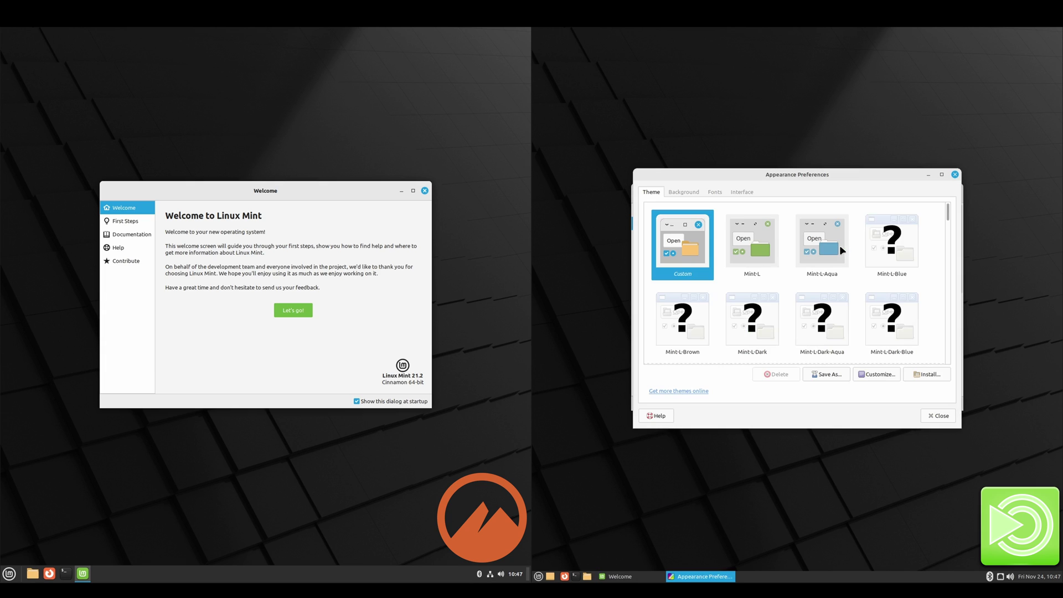
left_click(757, 327)
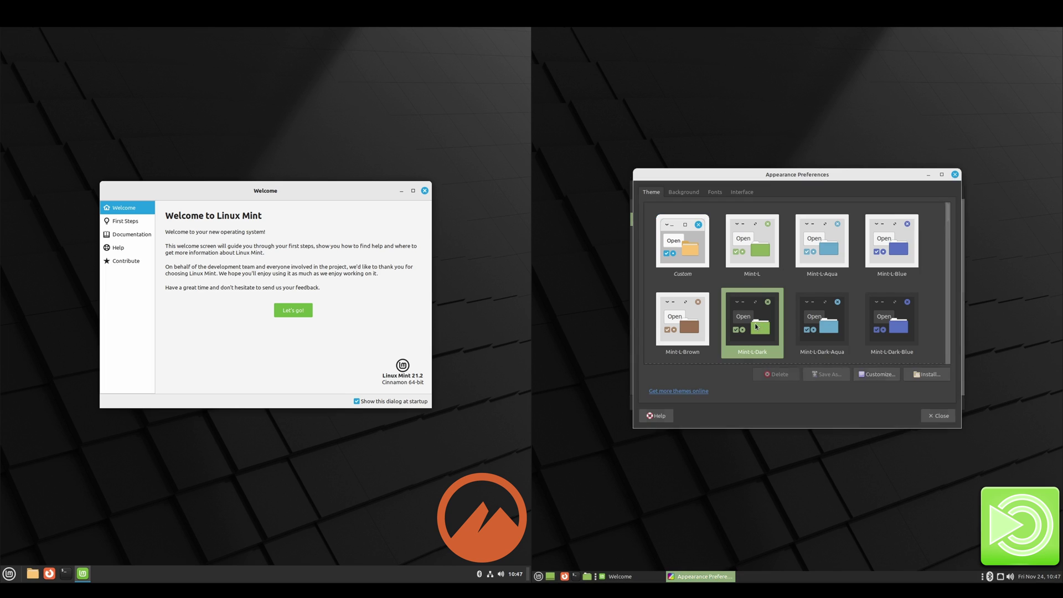
left_click(288, 312)
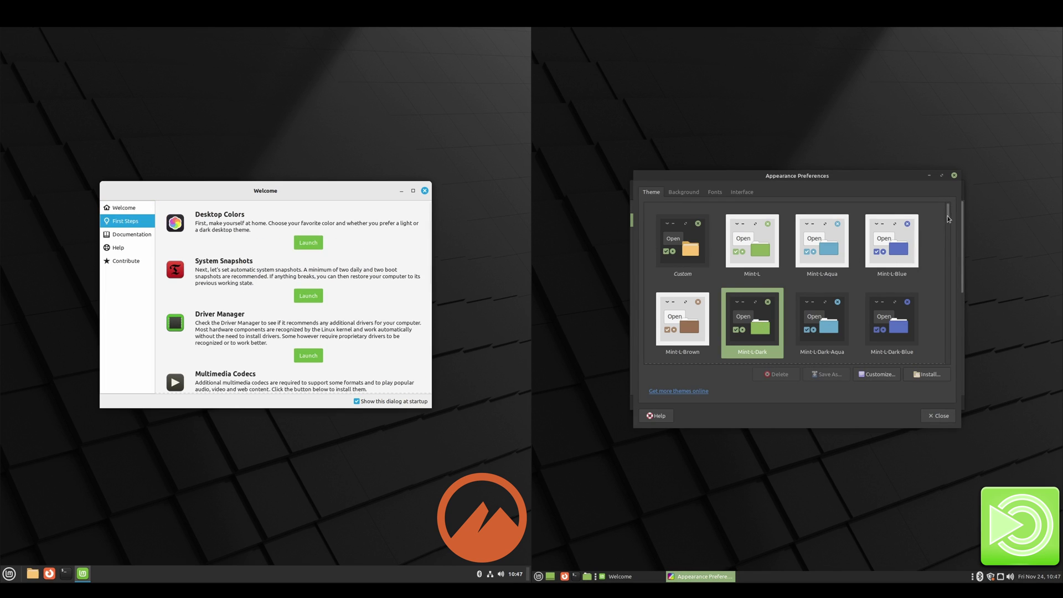
left_click_drag(948, 217, 957, 327)
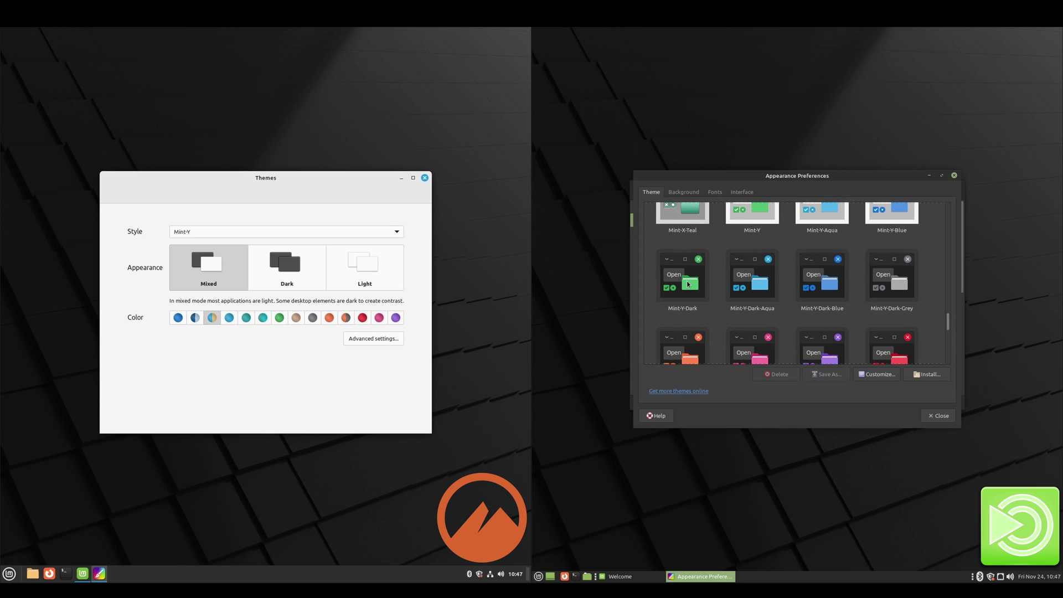
left_click(688, 284)
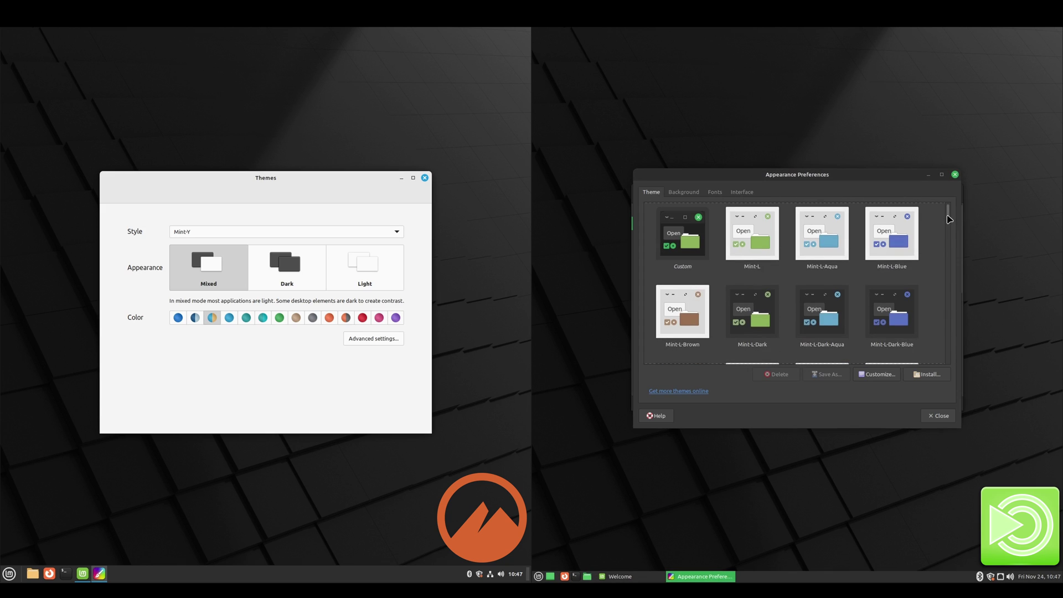
Step: Switch Cinnamon to the Dark appearance and show its advanced theme settings
left_click_drag(952, 215, 940, 337)
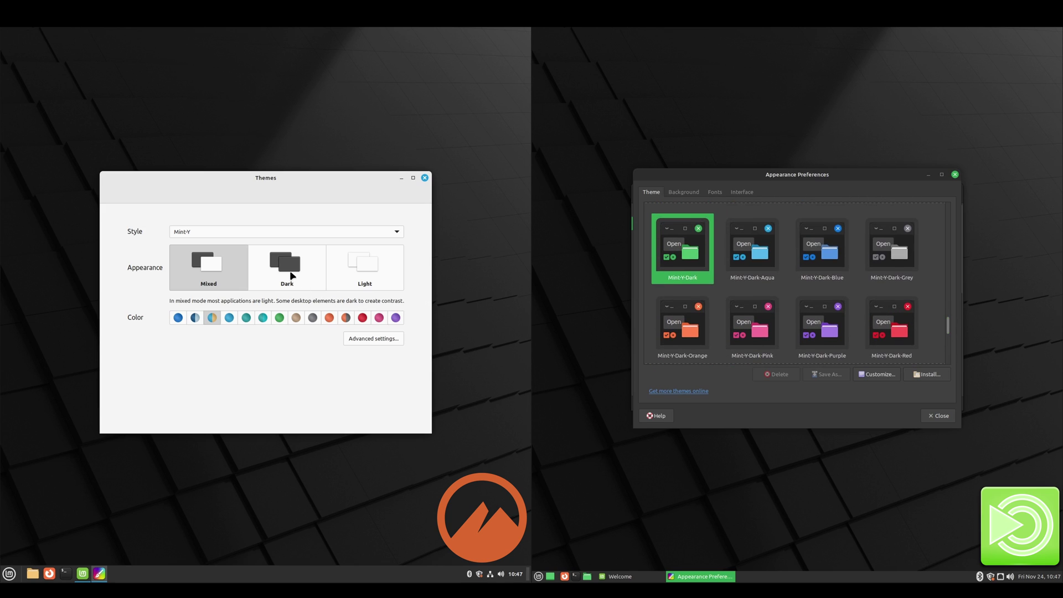
left_click(293, 276)
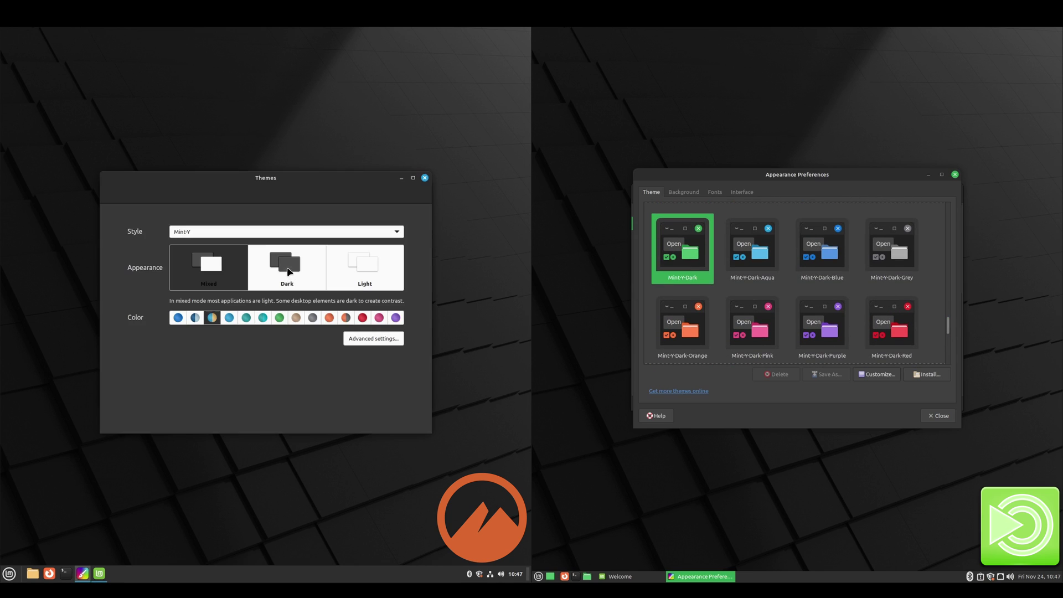
left_click(374, 339)
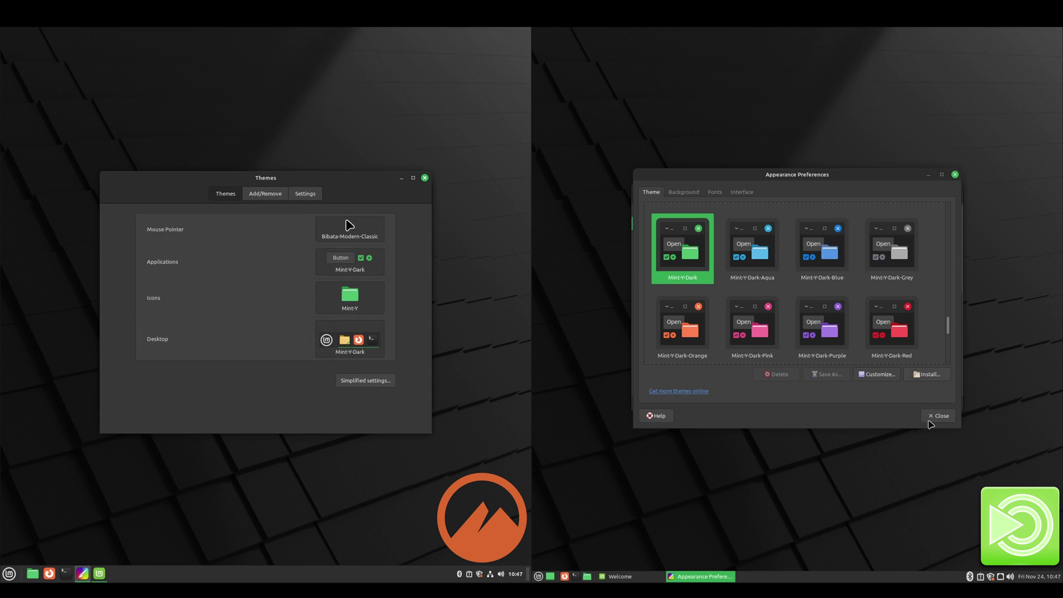
Step: Close both theme windows and open Update Manager on both desktops, past its welcome screen
left_click(935, 417)
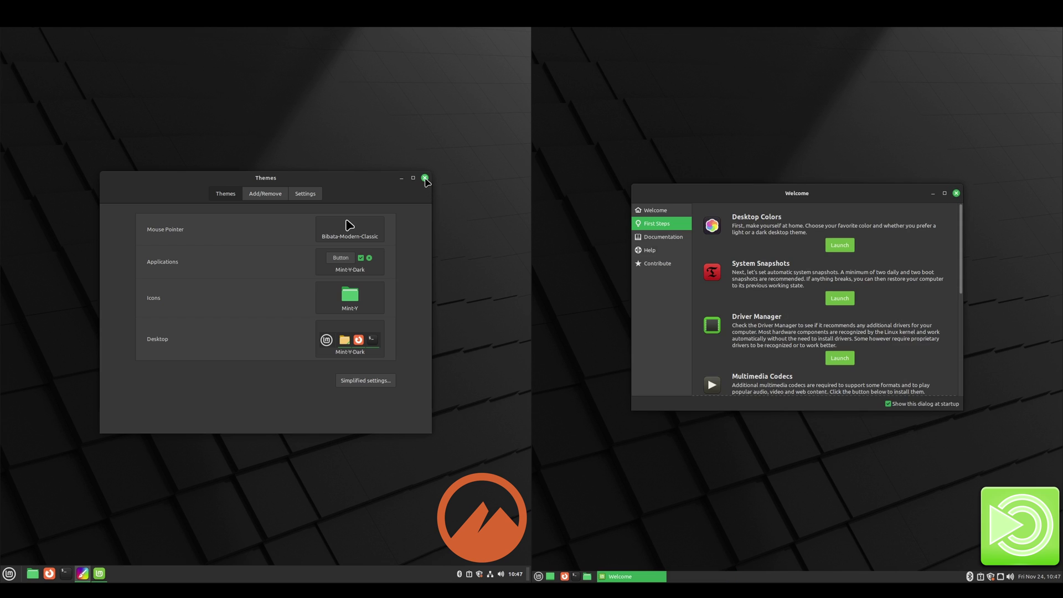
left_click(424, 179)
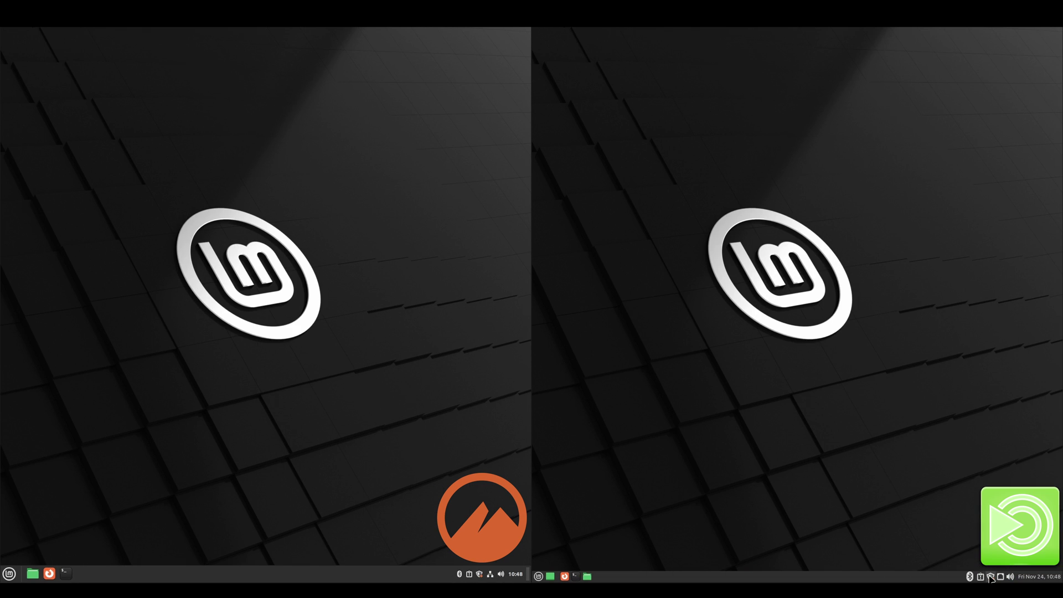
left_click(991, 577)
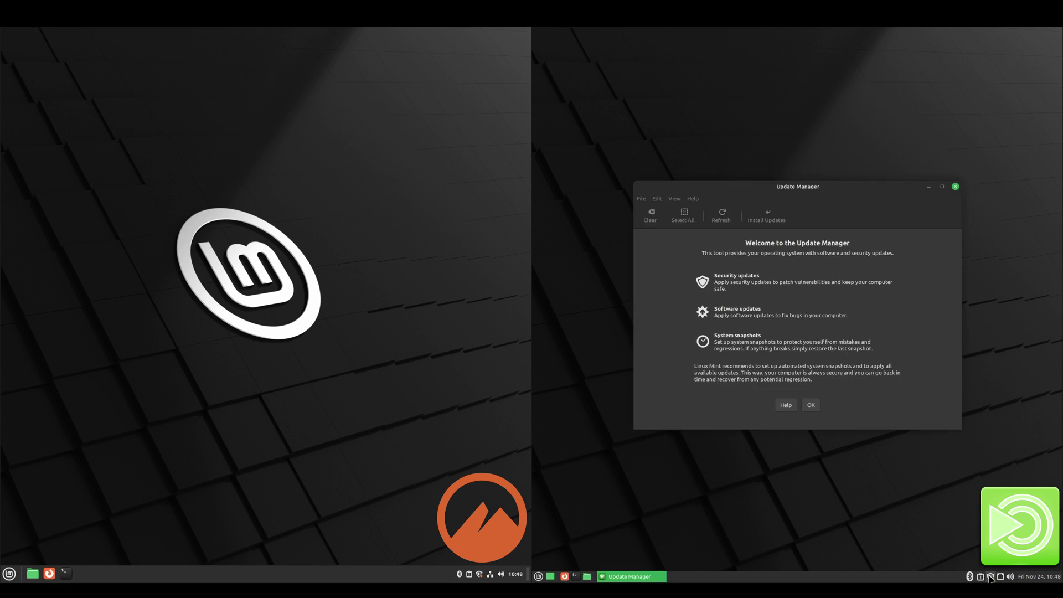
left_click(479, 573)
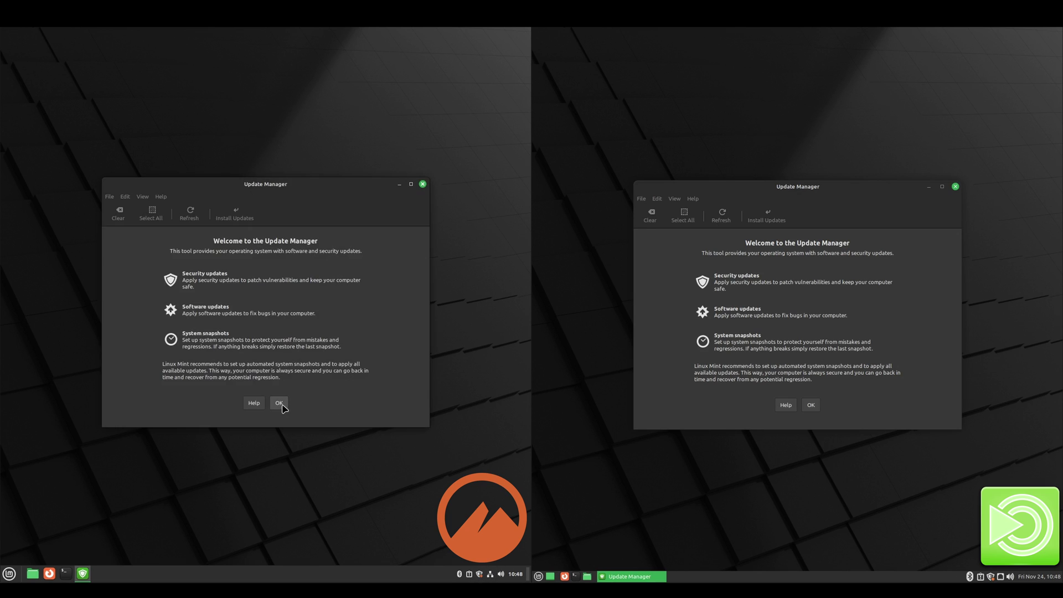
left_click(280, 404)
left_click(811, 404)
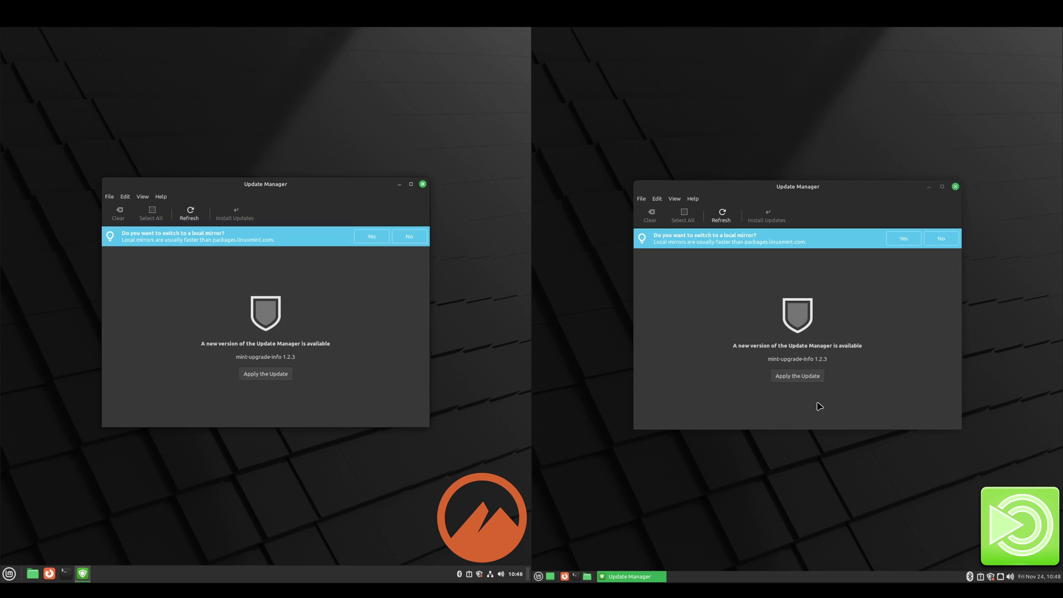
Step: Decline the local mirror switch and apply the Update Manager upgrade on both, authenticating on MATE
left_click(410, 236)
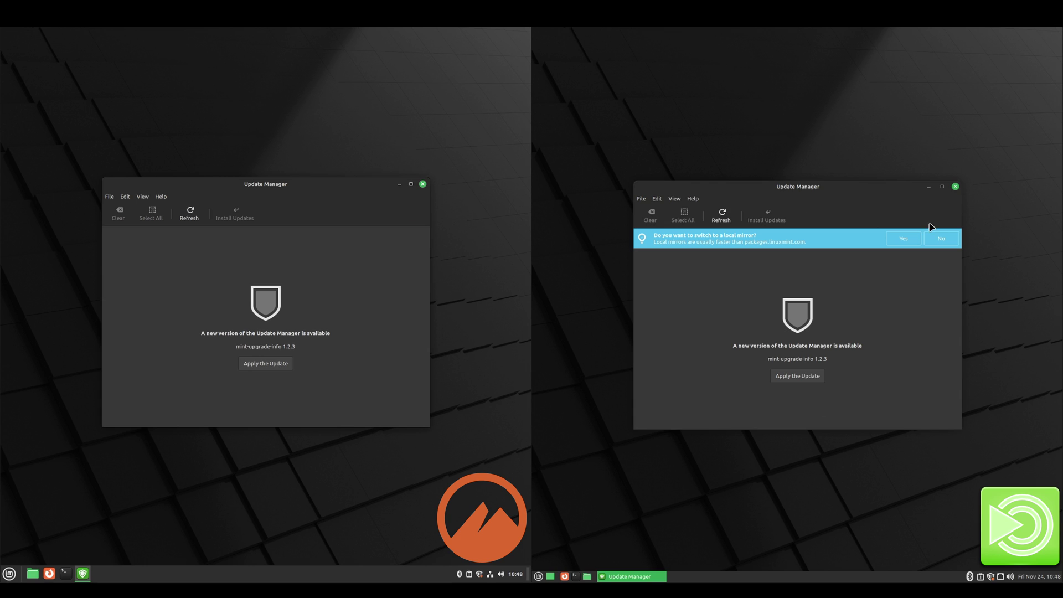
left_click(941, 238)
left_click(813, 366)
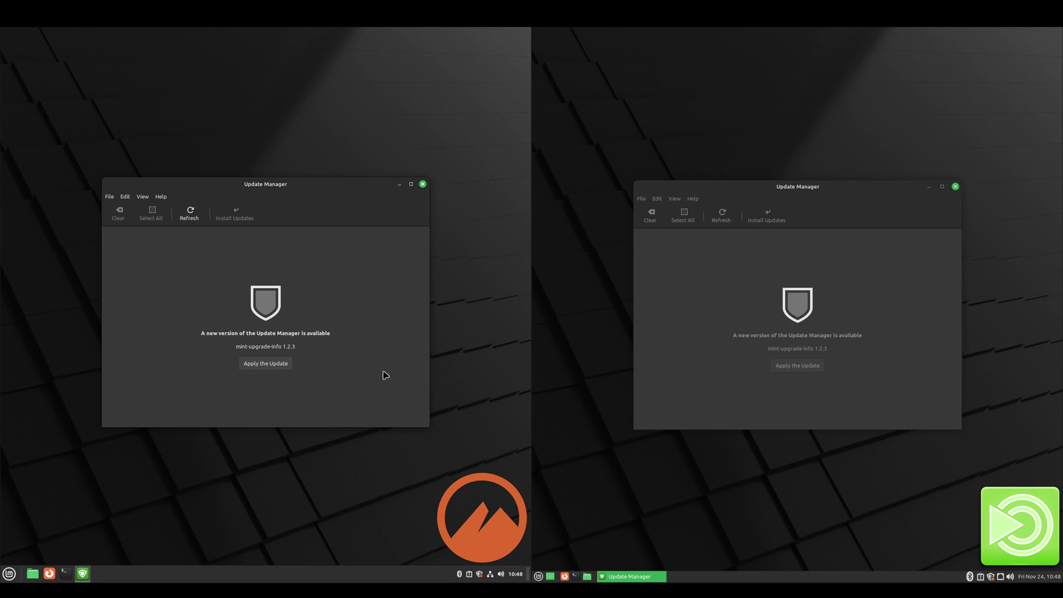
left_click(280, 363)
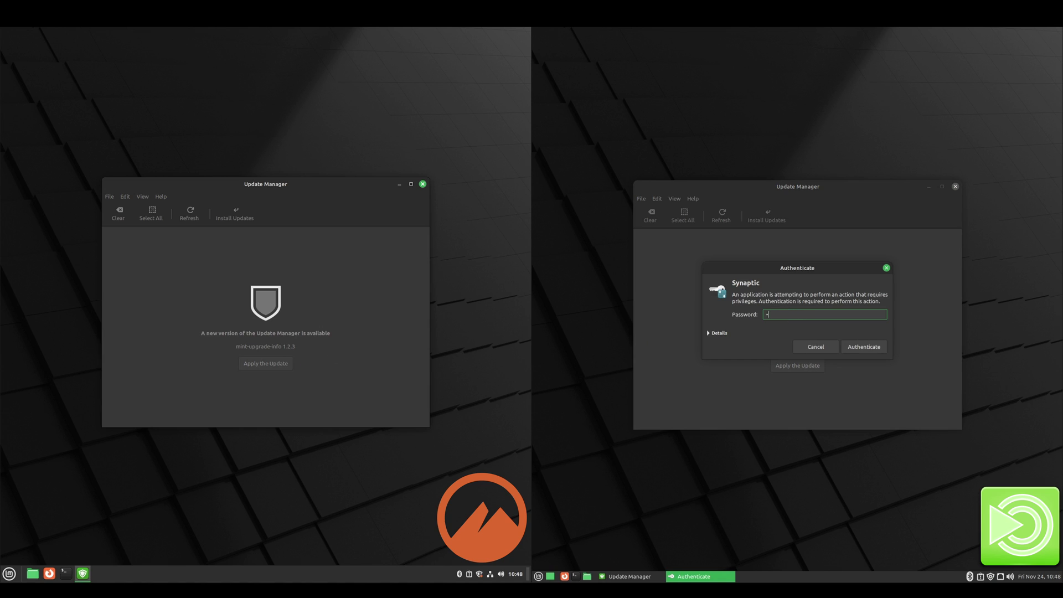
left_click(860, 345)
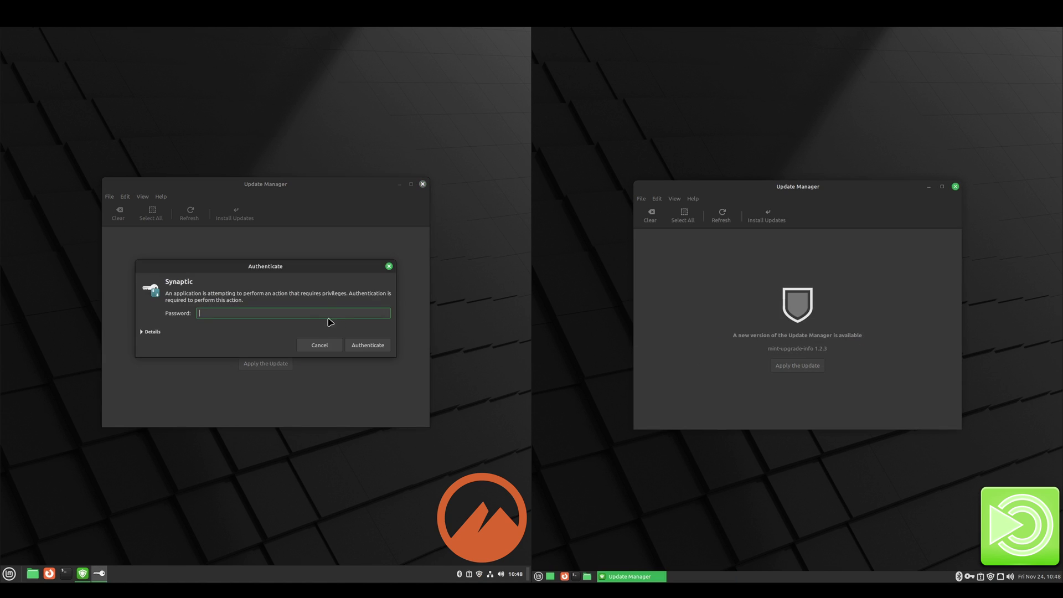
Step: Authenticate the Cinnamon upgrade and install all selected updates on MATE
left_click(368, 345)
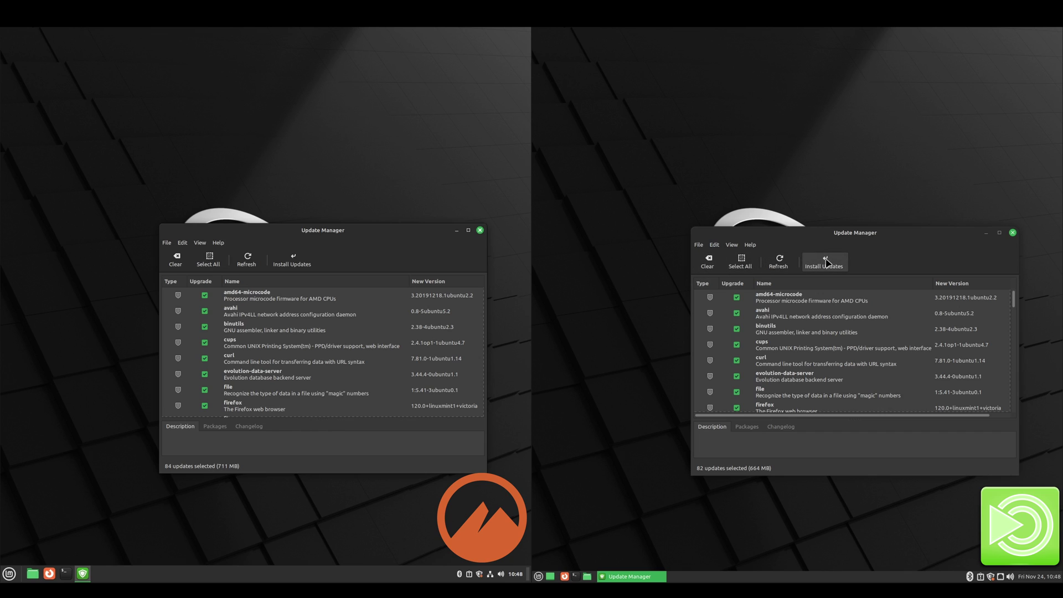
left_click(825, 263)
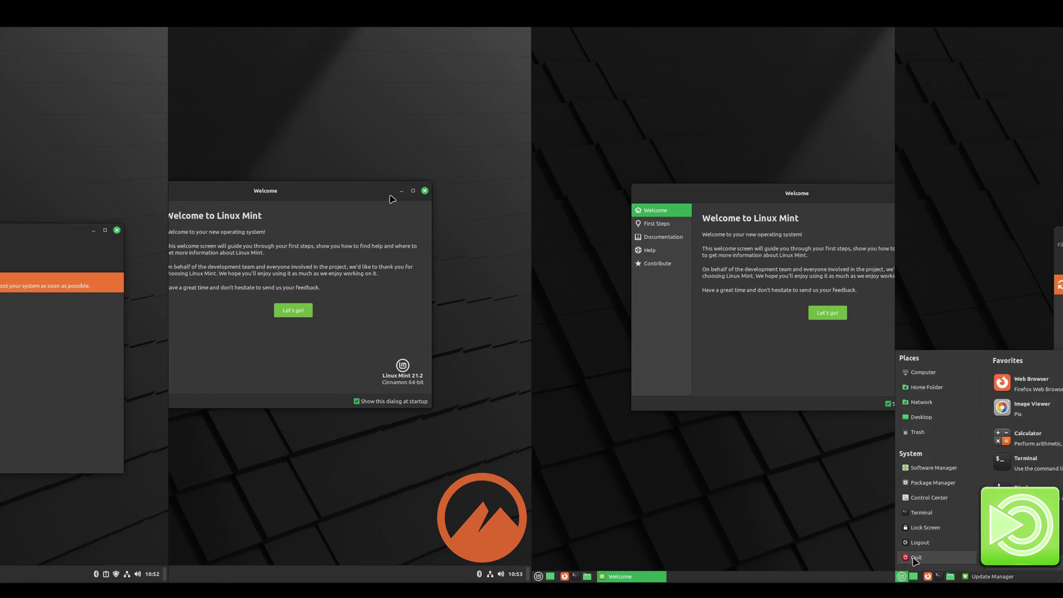
Step: Set Cinnamon's wallpaper to the green Linux Mint Sele image and minimise both Welcome windows
left_click(401, 191)
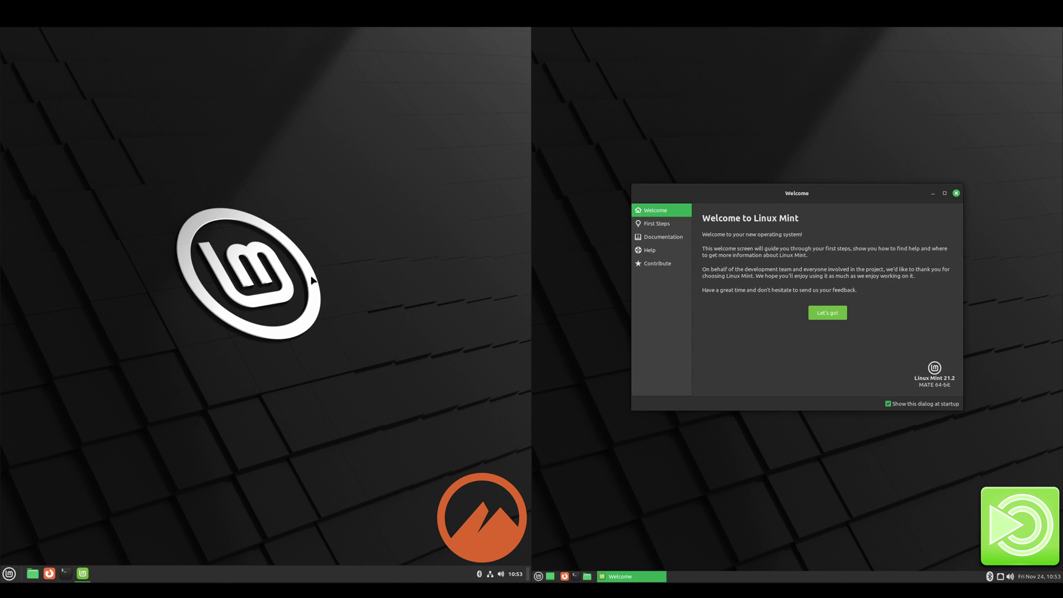
right_click(304, 278)
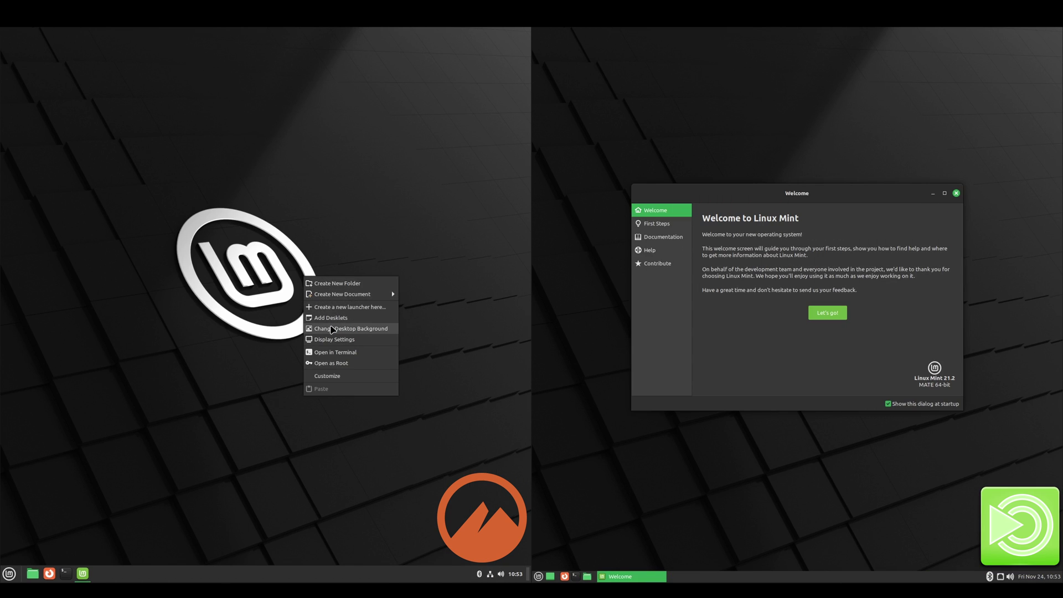
left_click(332, 328)
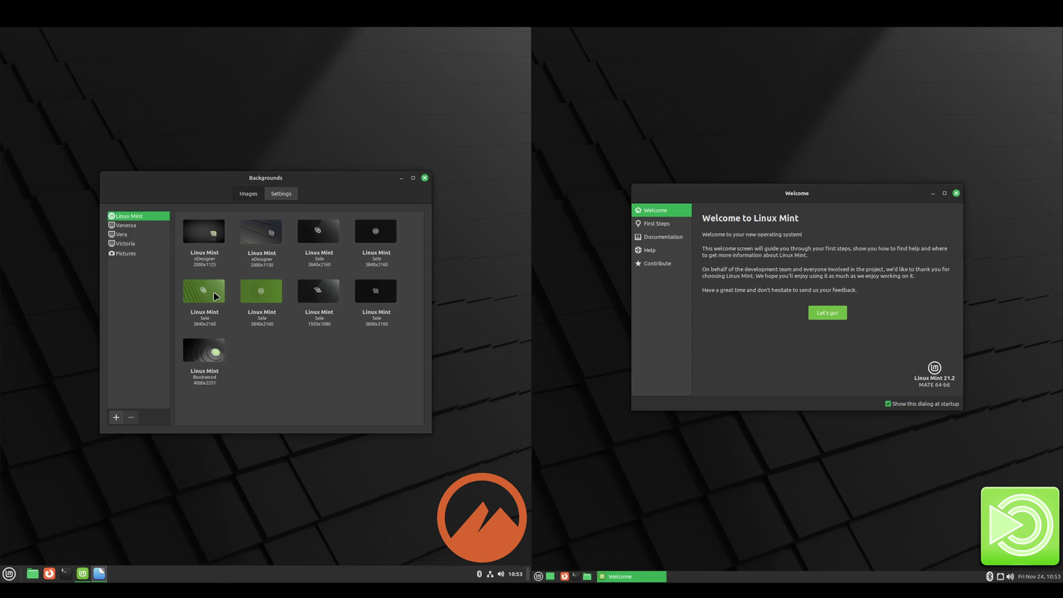
left_click(209, 296)
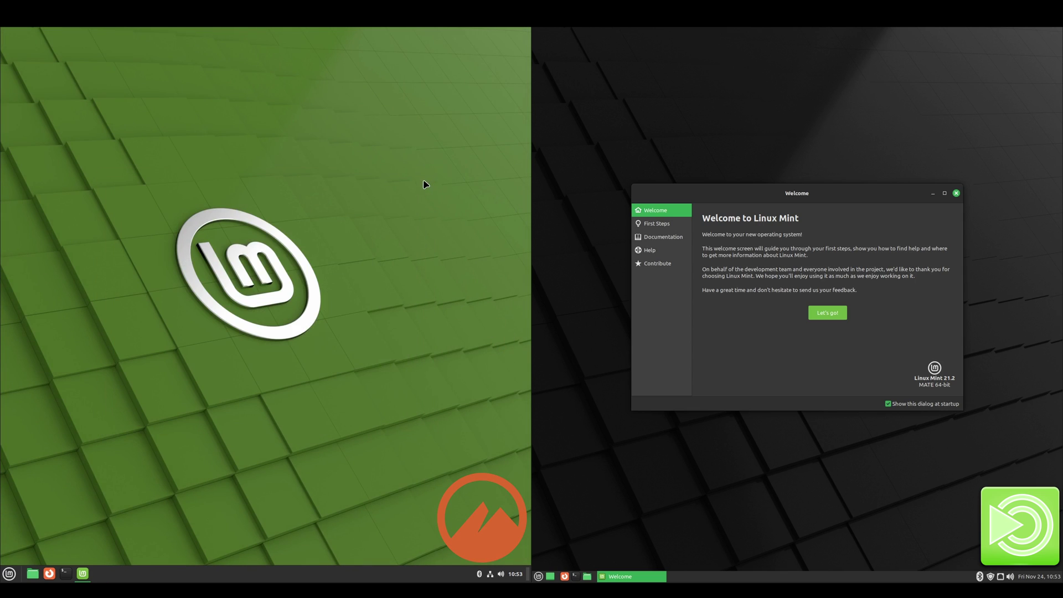
left_click(932, 193)
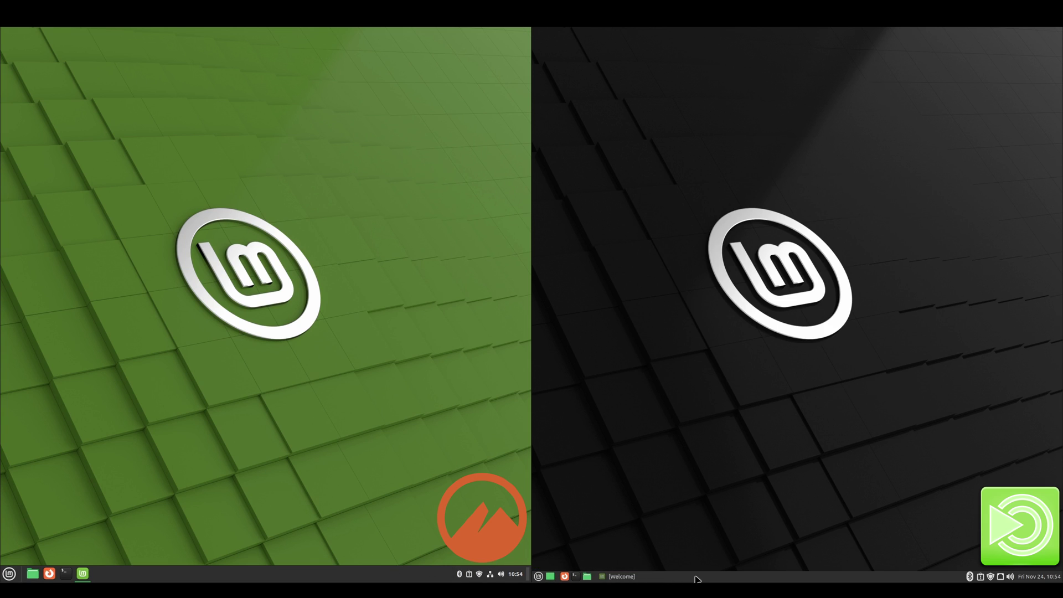
Step: Open Cinnamon's Panel settings and MATE's Panel Properties, and set the MATE panel size to 40
right_click(340, 574)
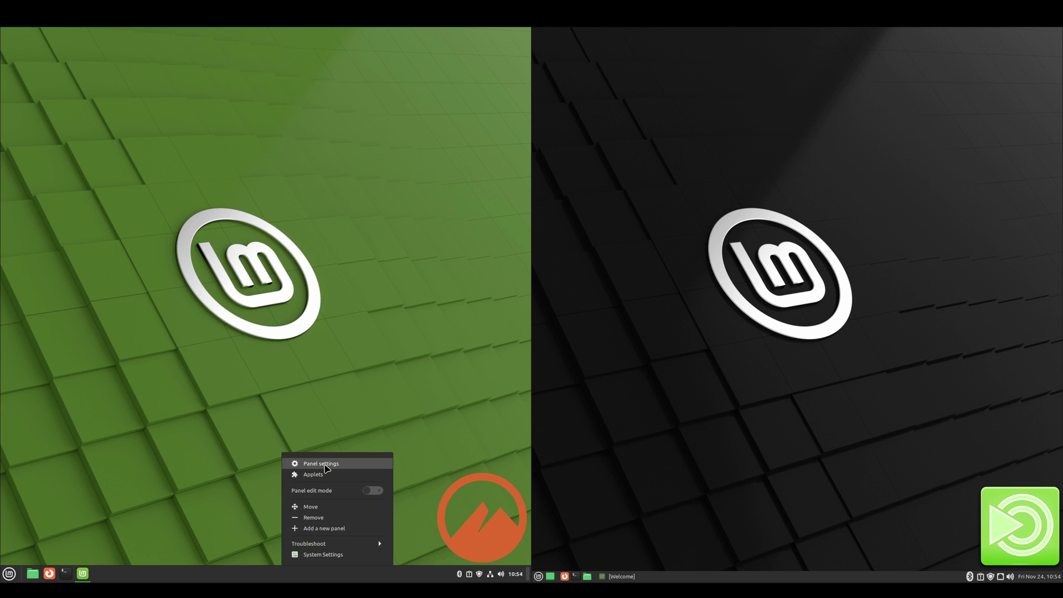
left_click(325, 465)
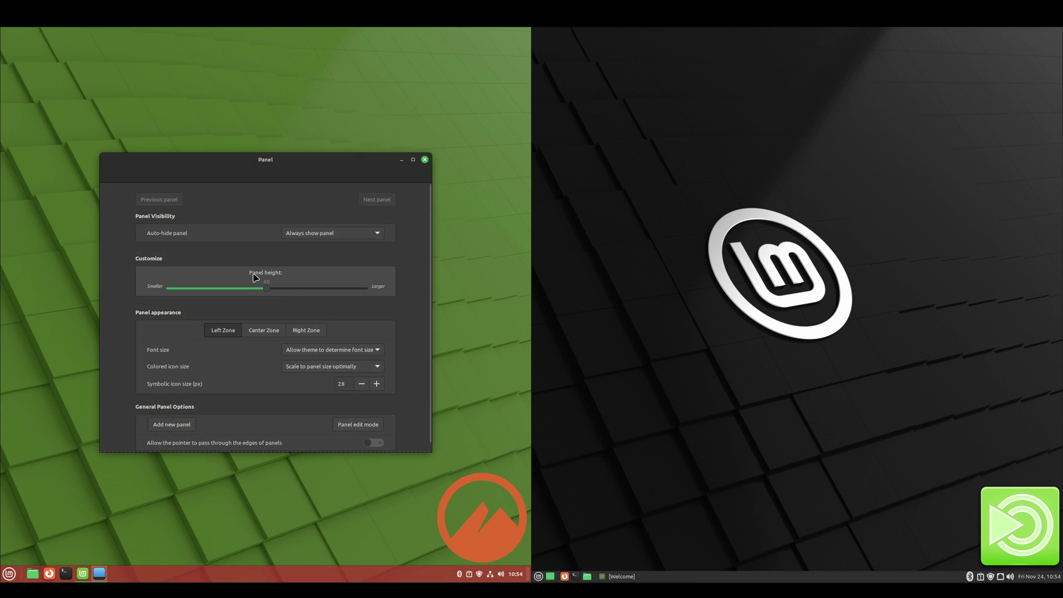
right_click(726, 578)
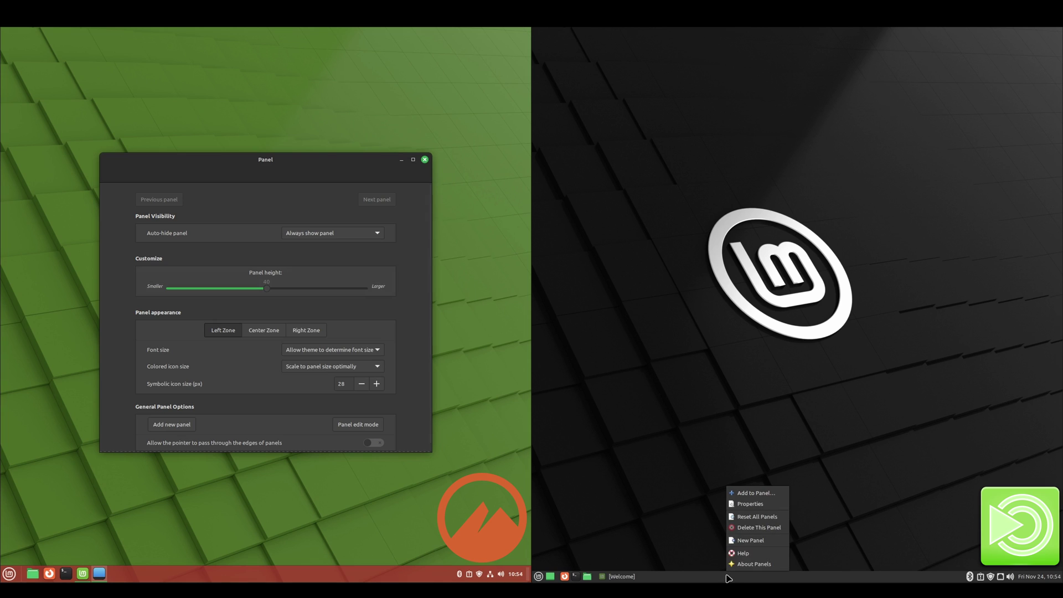
left_click(769, 505)
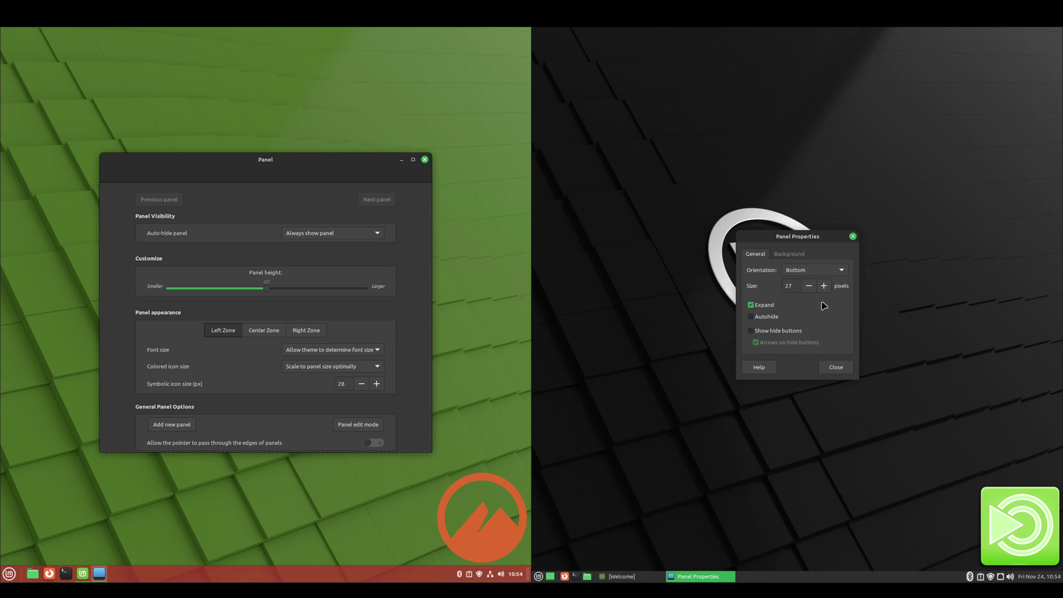
double_click(794, 287)
type("40")
key("Return")
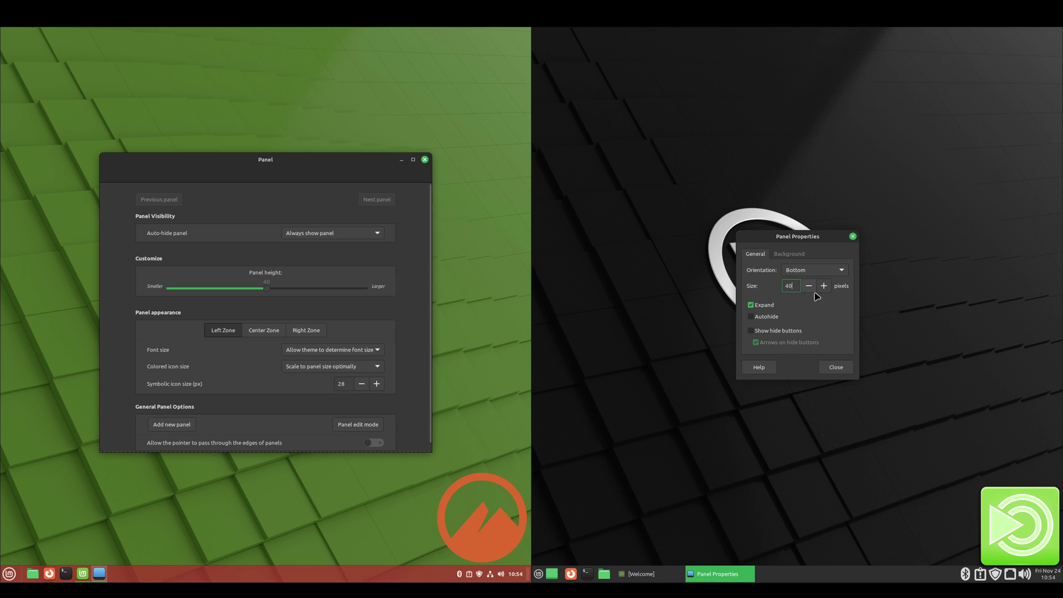
Step: Move Cinnamon's panel height slider to 28 and back to 40, close MATE's properties, and open both terminals
double_click(781, 284)
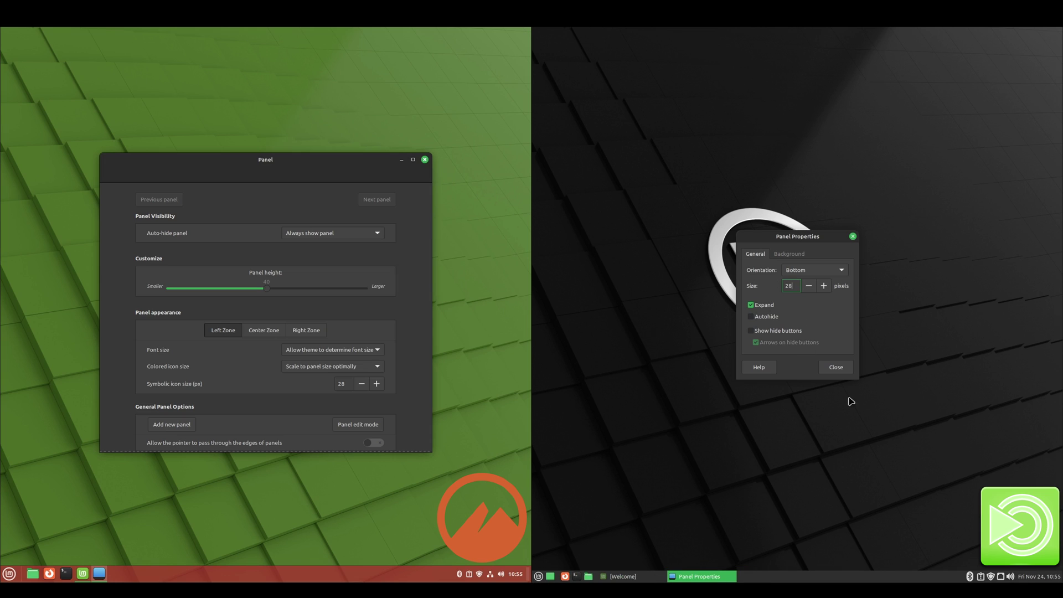
left_click_drag(266, 292, 208, 293)
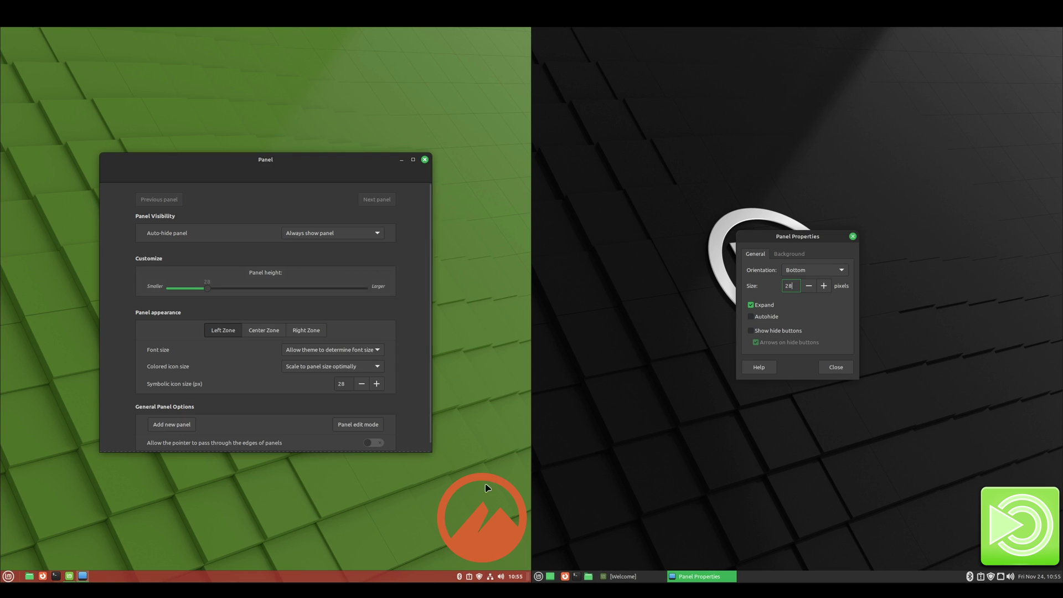
left_click_drag(210, 290, 267, 290)
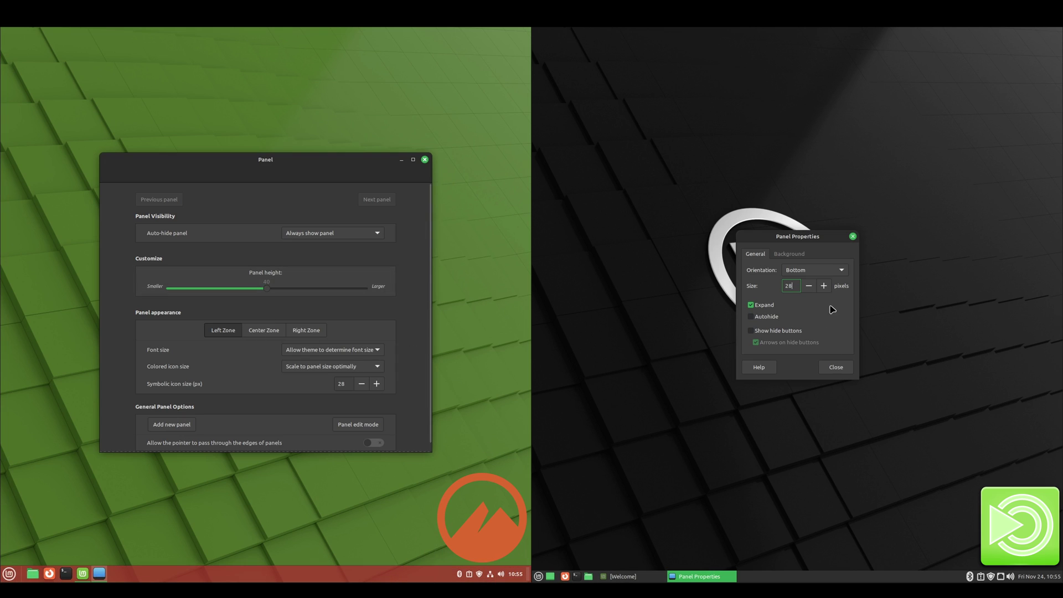
left_click(836, 368)
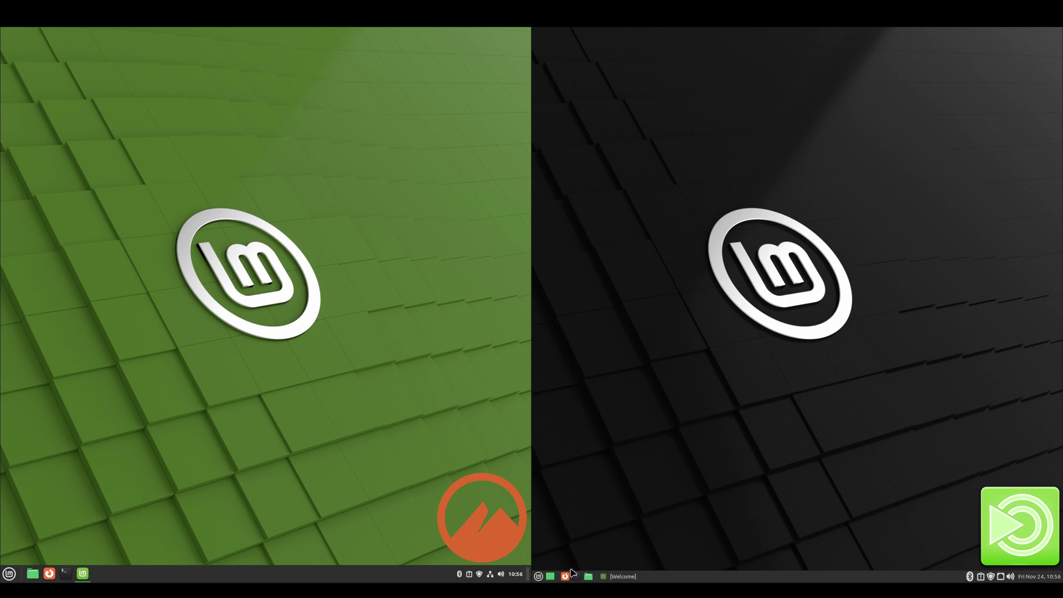
left_click(576, 576)
left_click(66, 573)
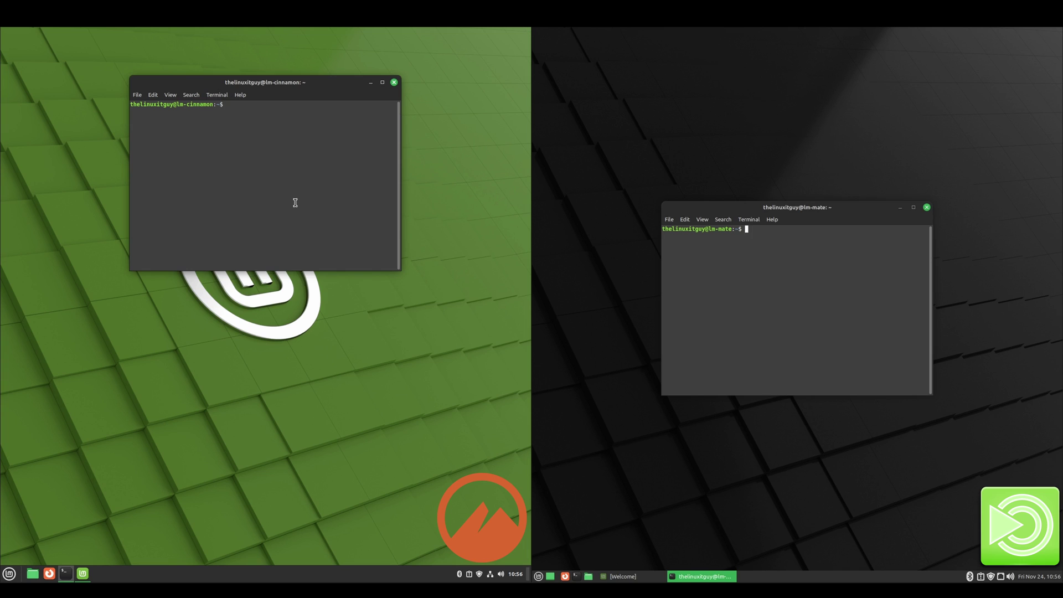
Step: Run shutdown -r 10:57 in both the Cinnamon and MATE terminals
type("shut")
type("down -r 10:57")
key("Return")
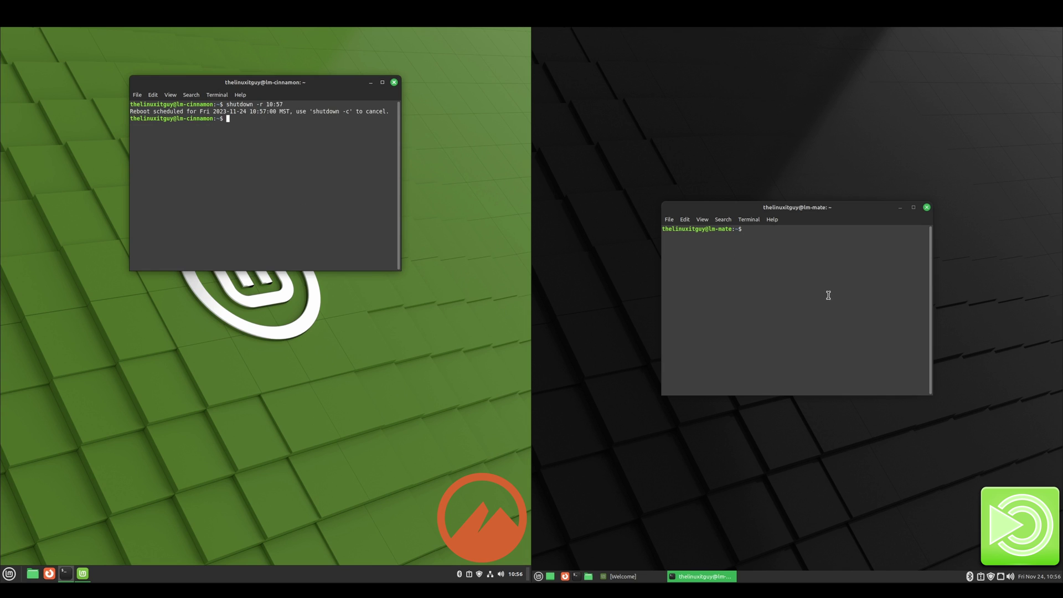
type("shutdown -r 10:57")
key("Return")
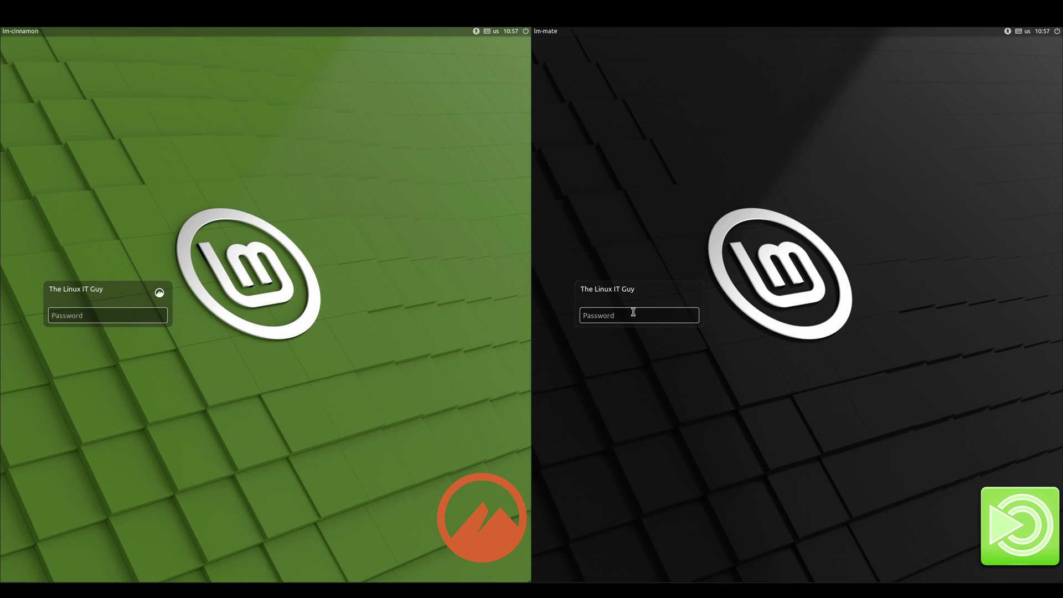
Step: Enter the account password at the Cinnamon login greeter to log back in
type("a")
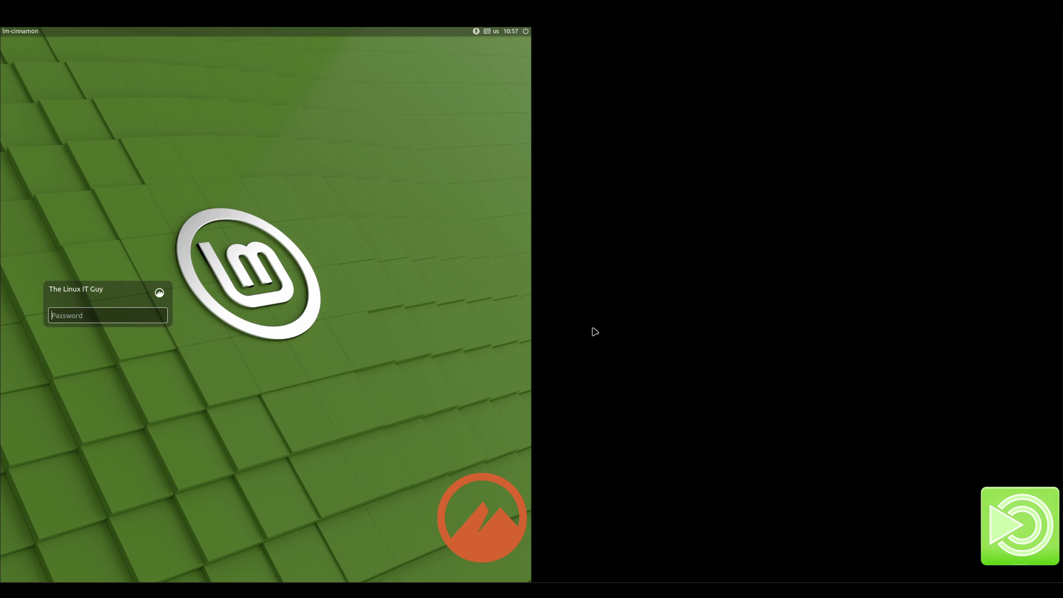
type("aa")
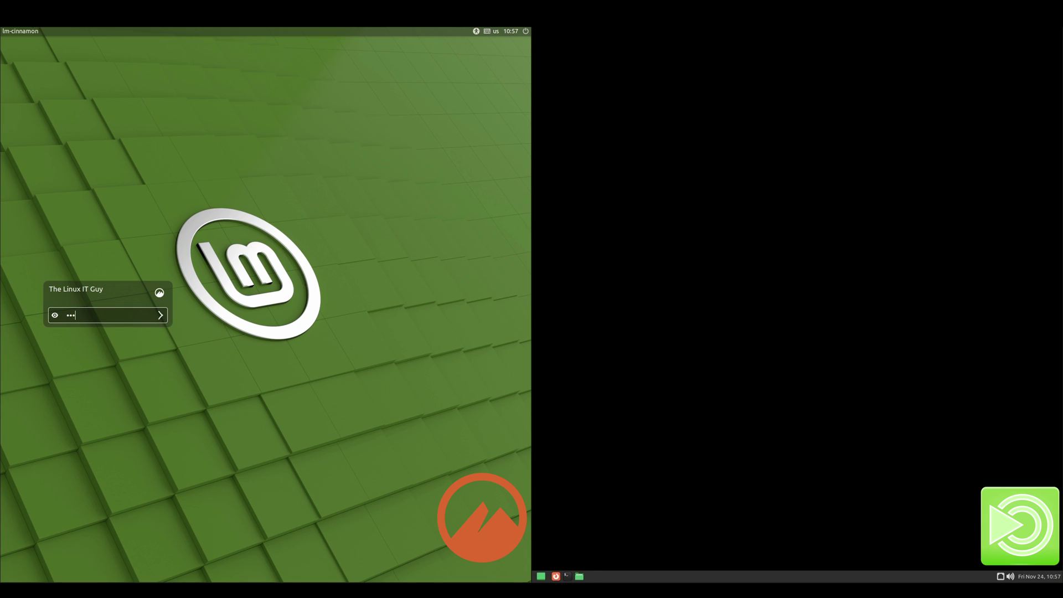
key("Return")
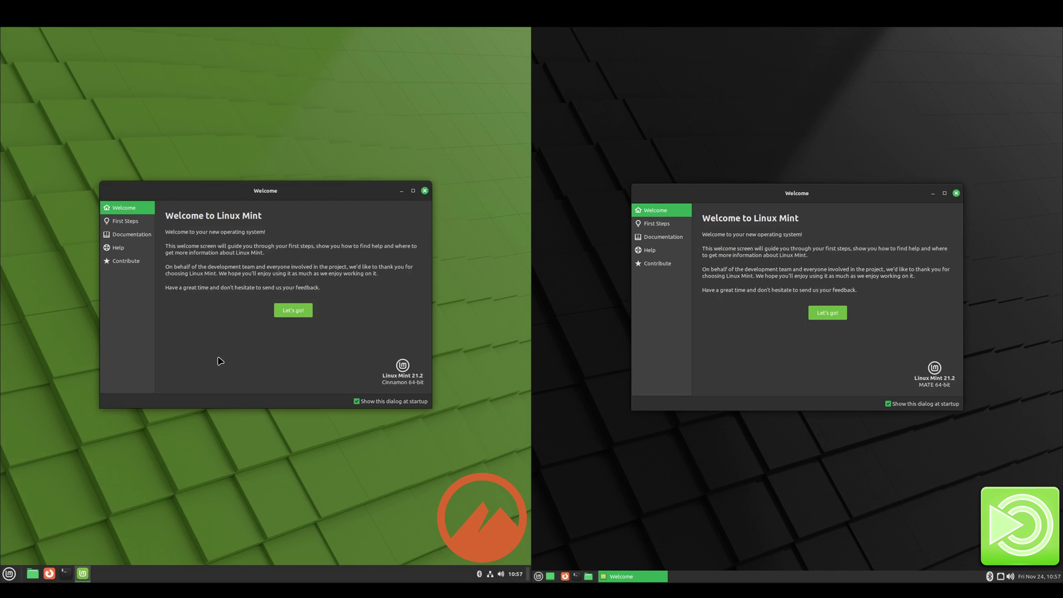
Step: Show First Steps on both Welcome screens and search 'driver' in both application menus
left_click(299, 312)
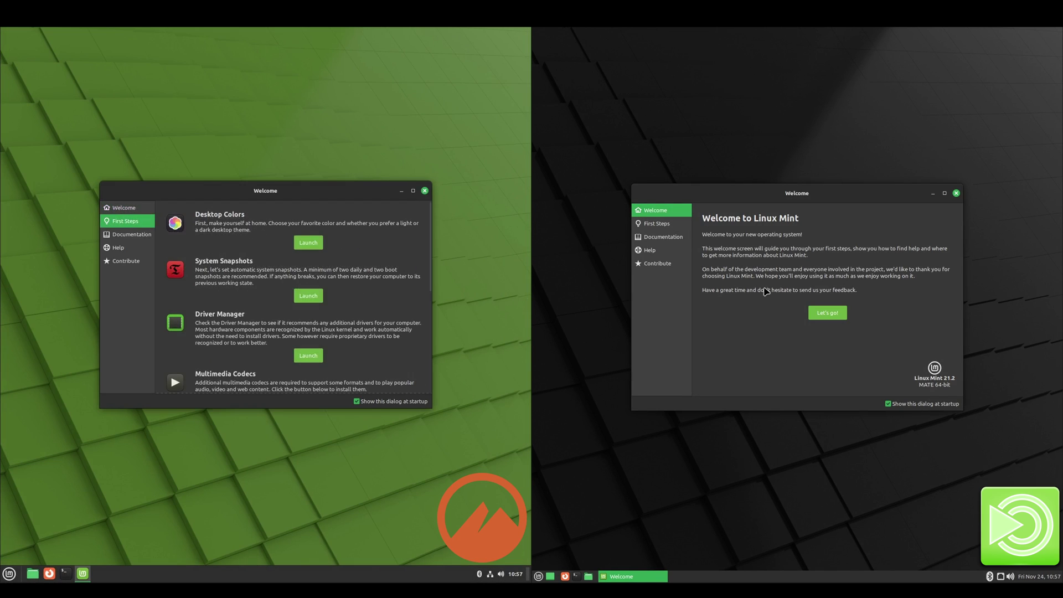
left_click(828, 312)
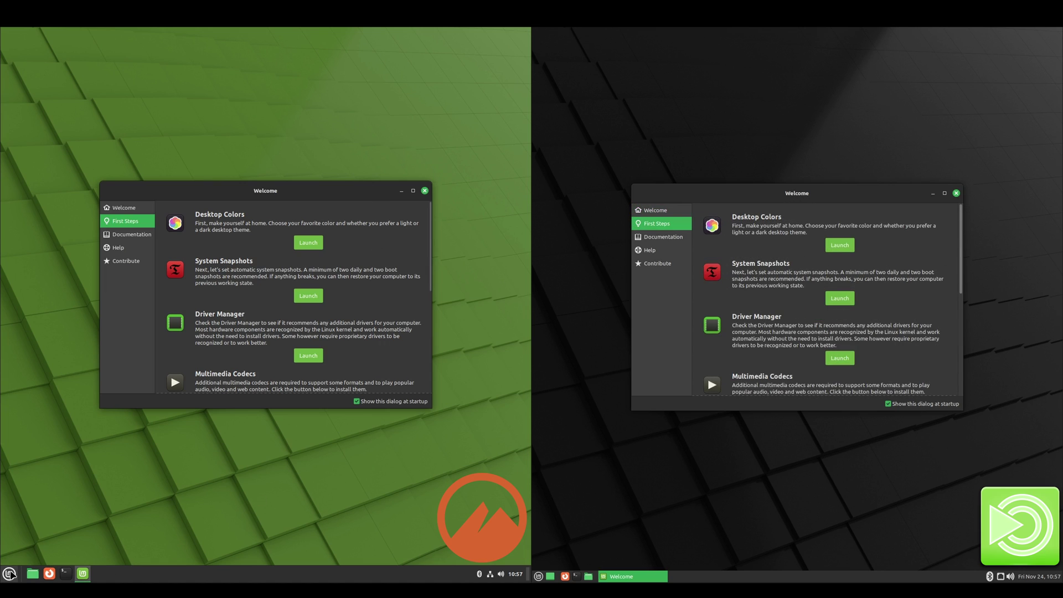
left_click(10, 573)
type("driver")
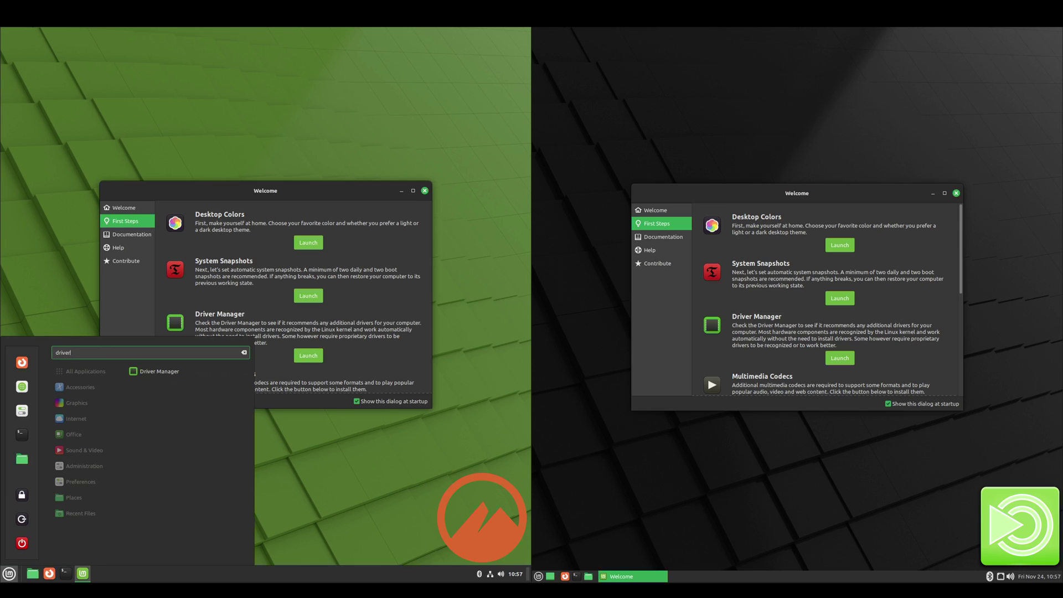
left_click(540, 576)
type("driver")
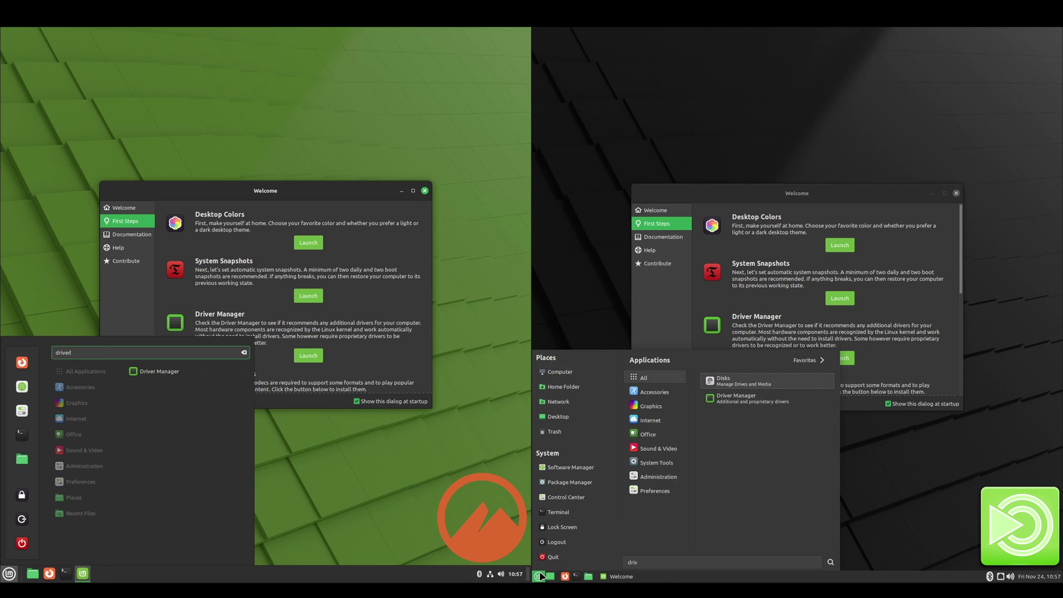
Step: Run Driver Manager on both desktops, confirm no drivers needed, then close Cinnamon's windows
left_click(756, 386)
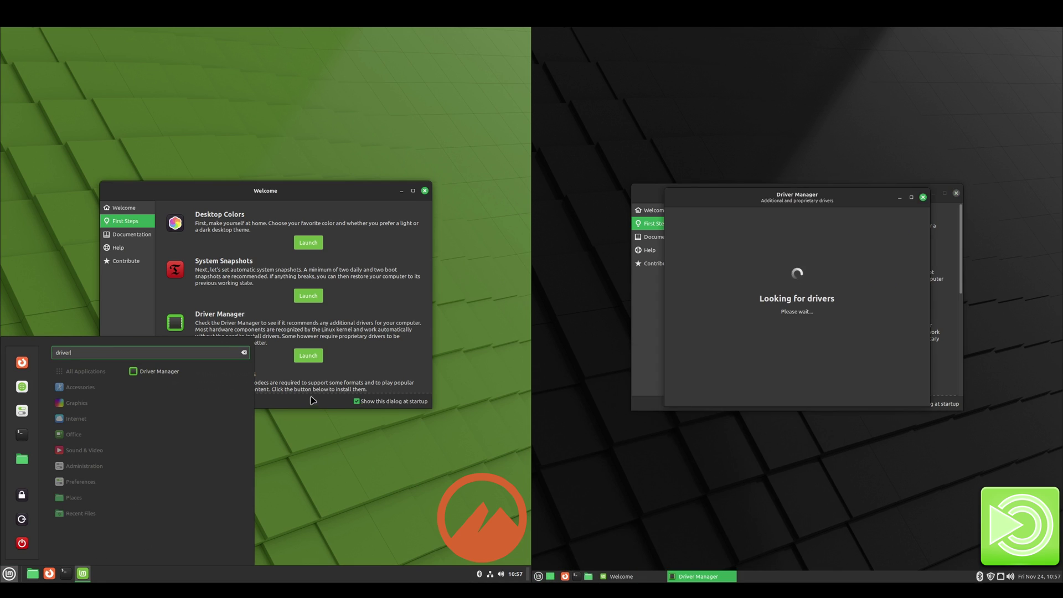
left_click(185, 375)
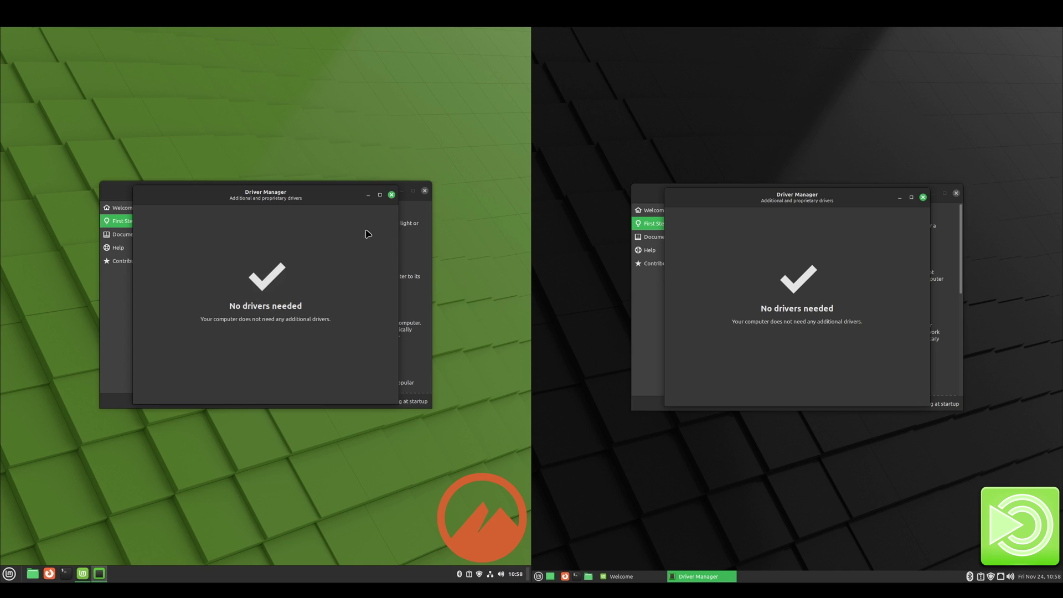
left_click(391, 194)
left_click(424, 190)
Step: Close MATE's Driver Manager and launch System Monitor there via a 'sys' menu search
left_click(923, 198)
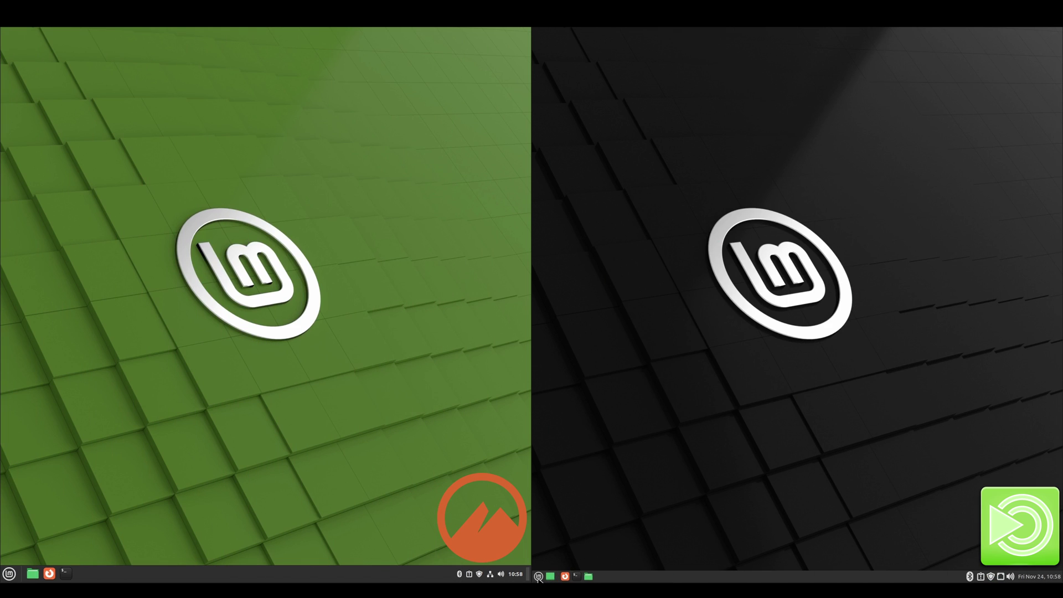
left_click(538, 576)
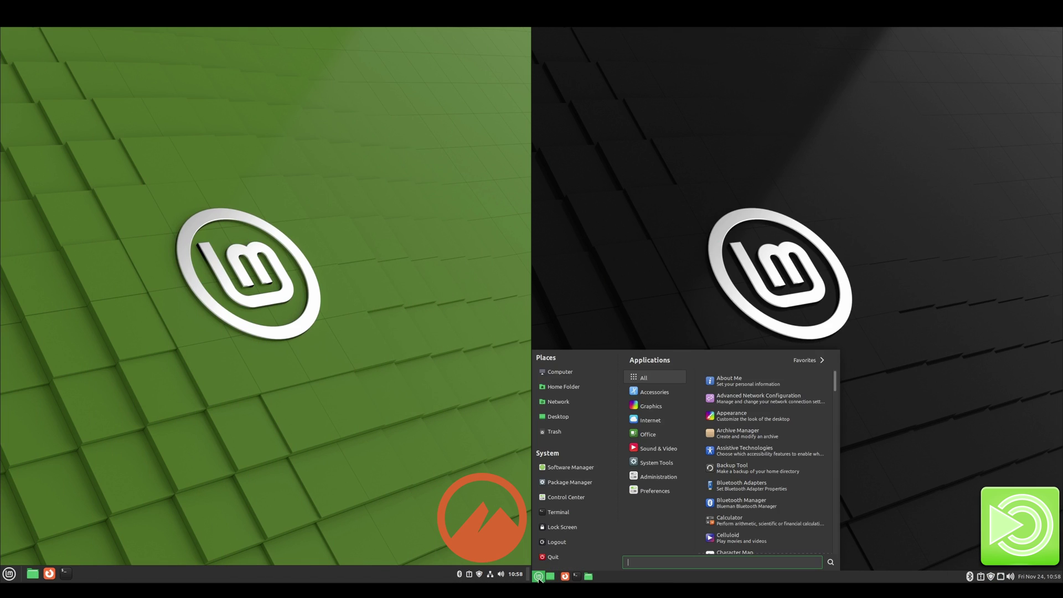
type("sys")
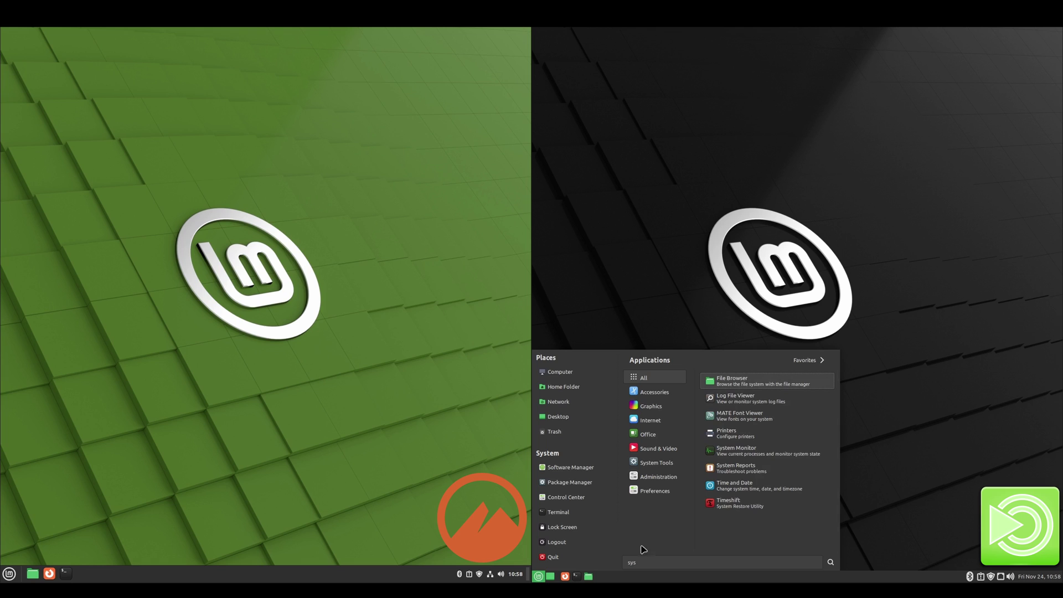
left_click(800, 451)
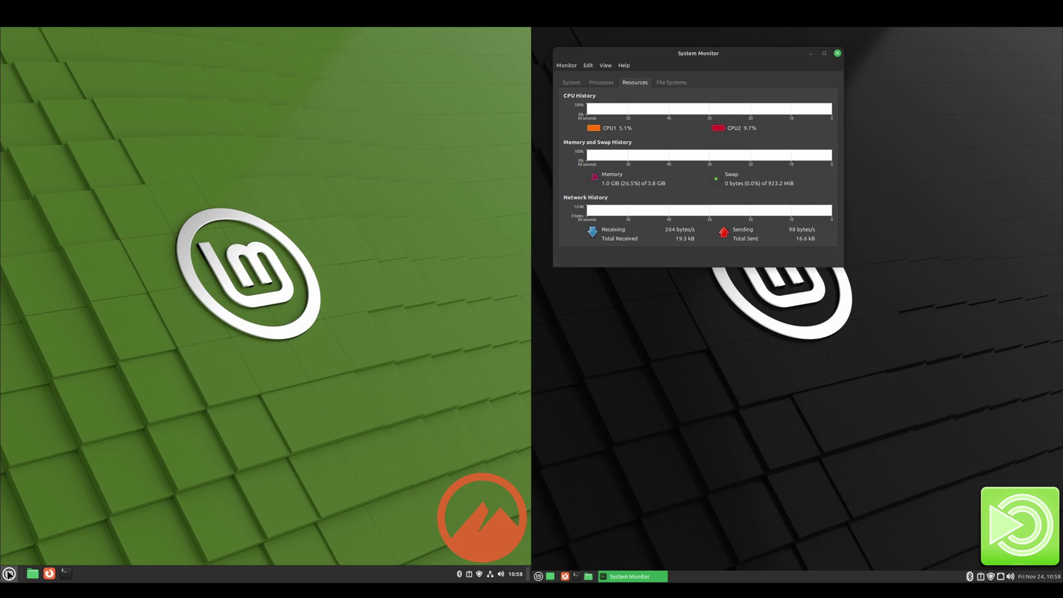
Step: Launch System Monitor on Cinnamon, show its Resources graphs, and reposition the window
left_click(9, 573)
type("sys")
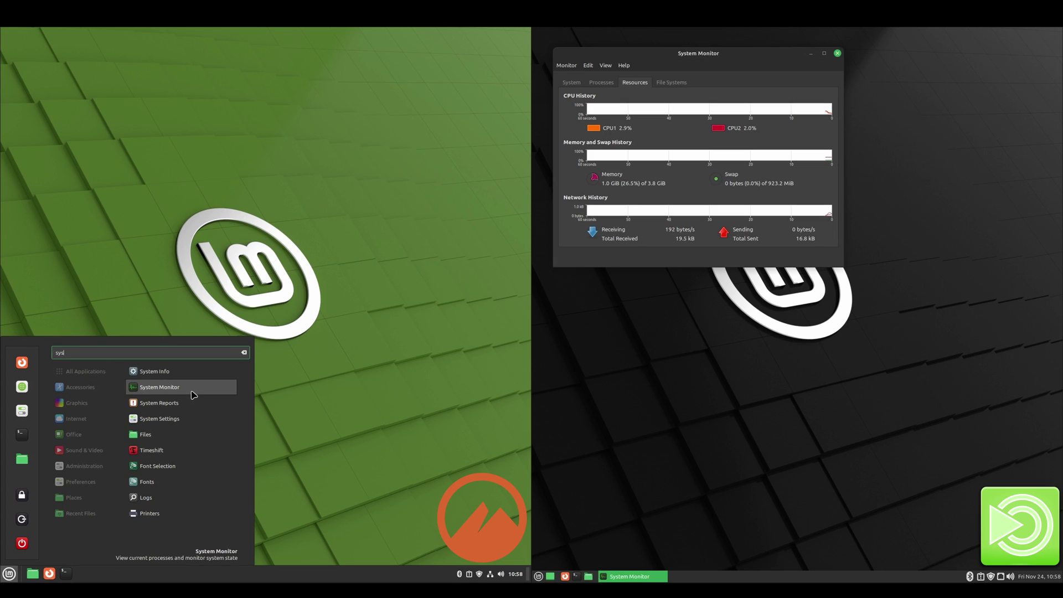
left_click(194, 391)
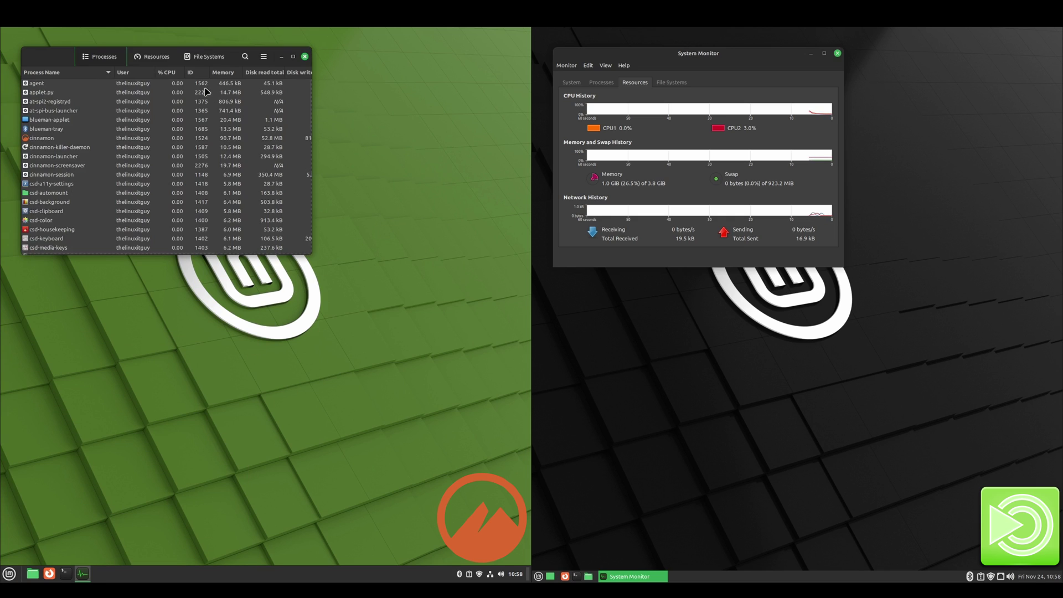
left_click(152, 57)
left_click_drag(246, 55, 455, 48)
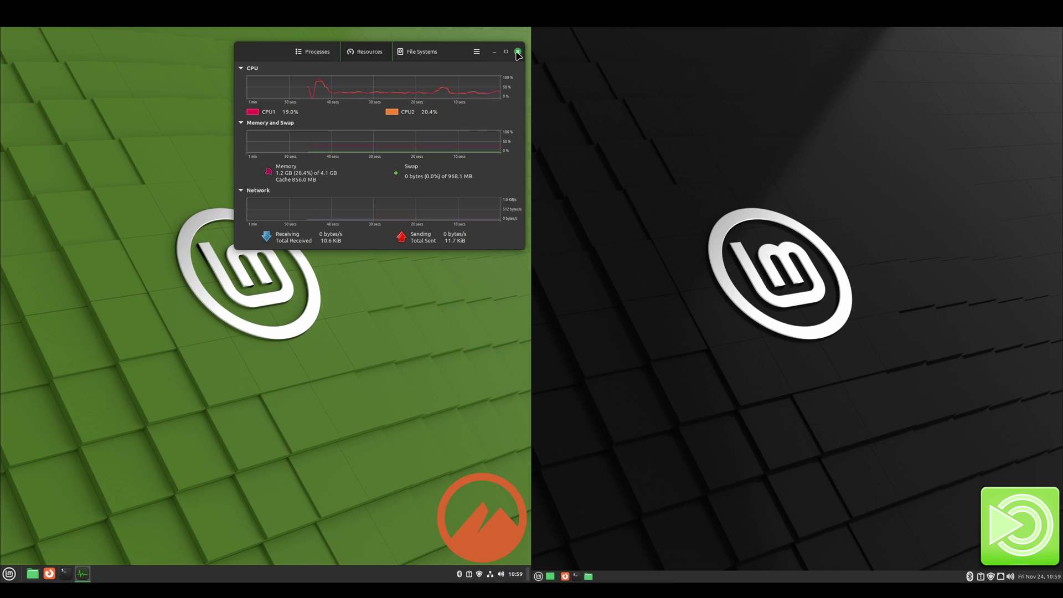
Step: Close System Monitor and try running htop in a terminal on each desktop
left_click(518, 52)
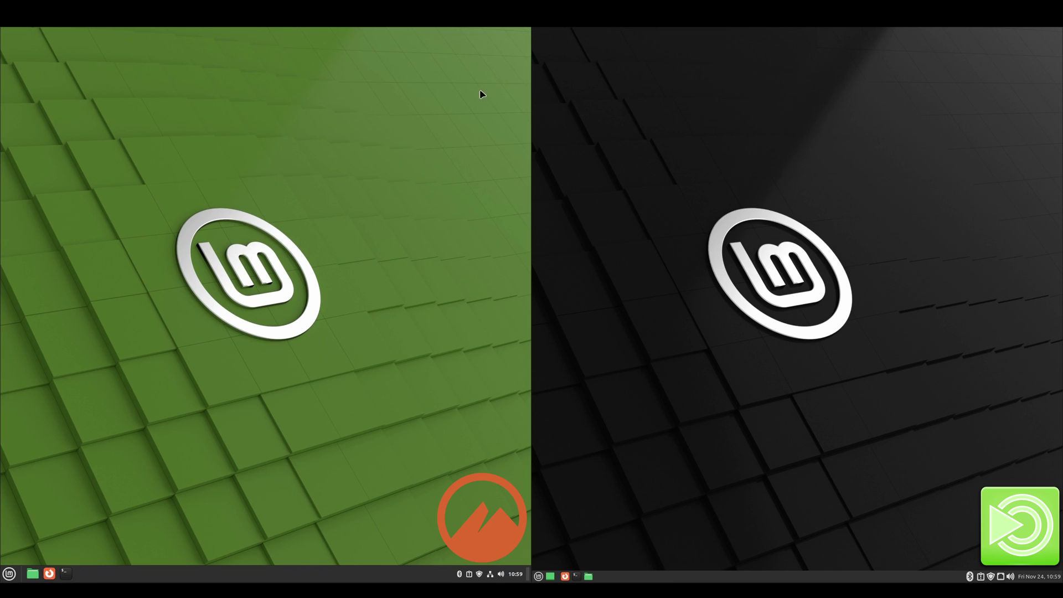
left_click(65, 575)
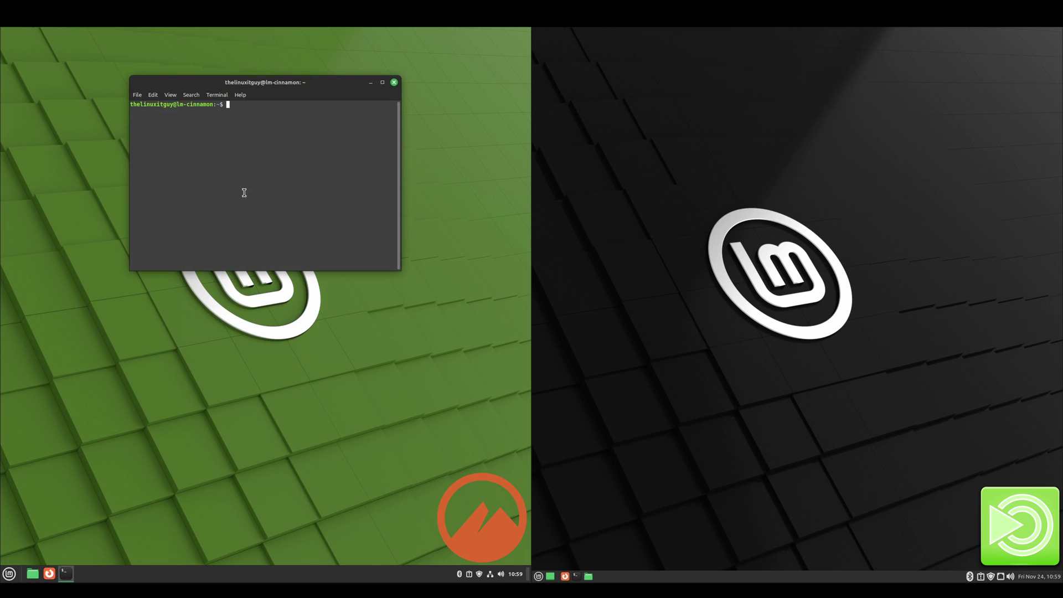
type("htop")
key("Return")
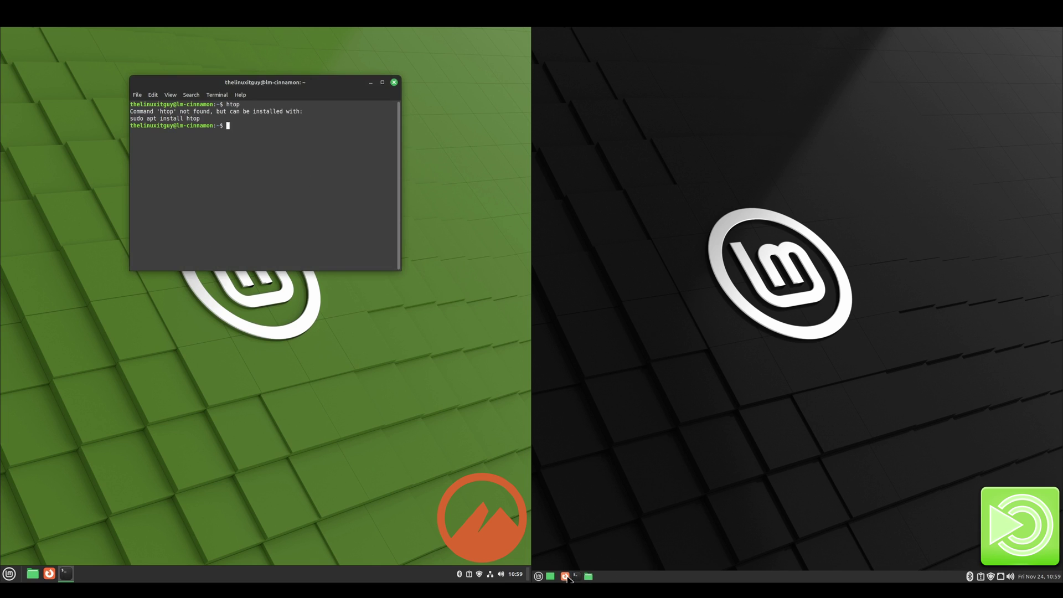
left_click(576, 576)
type("htop")
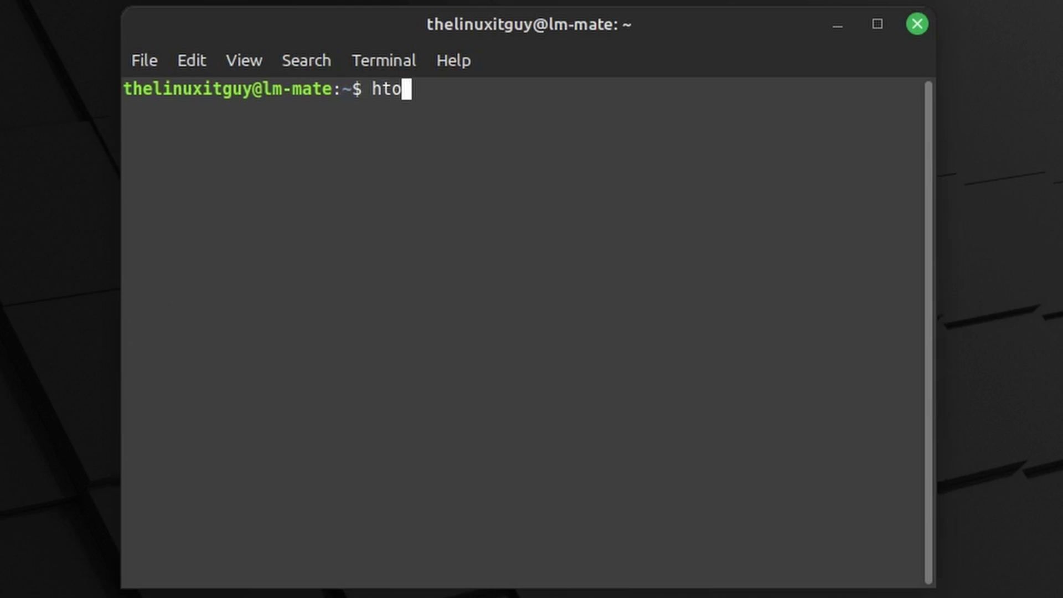
key("Return")
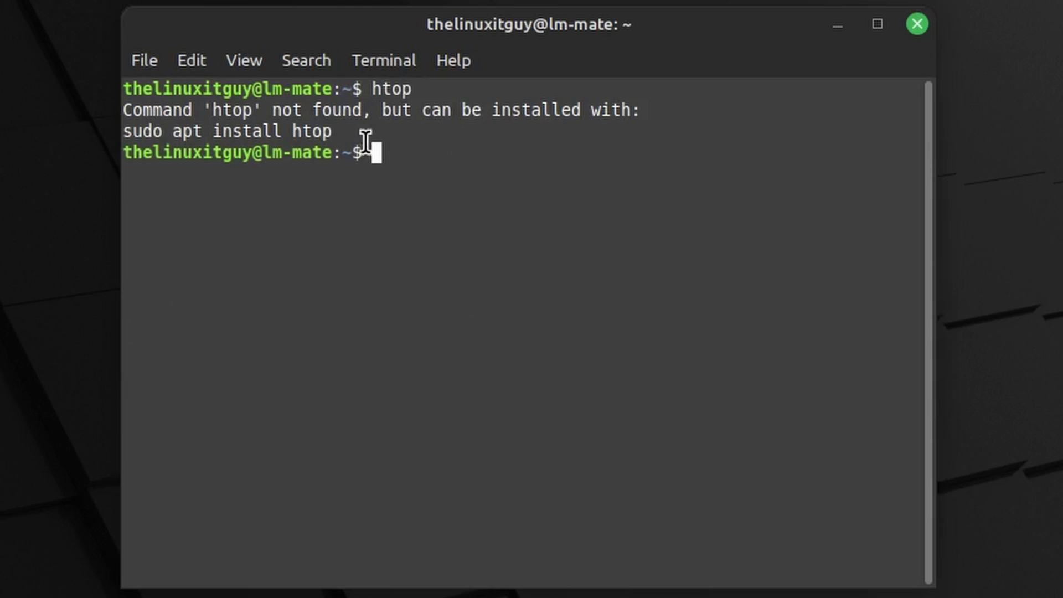
Step: Install htop with the suggested 'sudo apt install htop', entering the user password, then run htop
left_click_drag(366, 141, 159, 133)
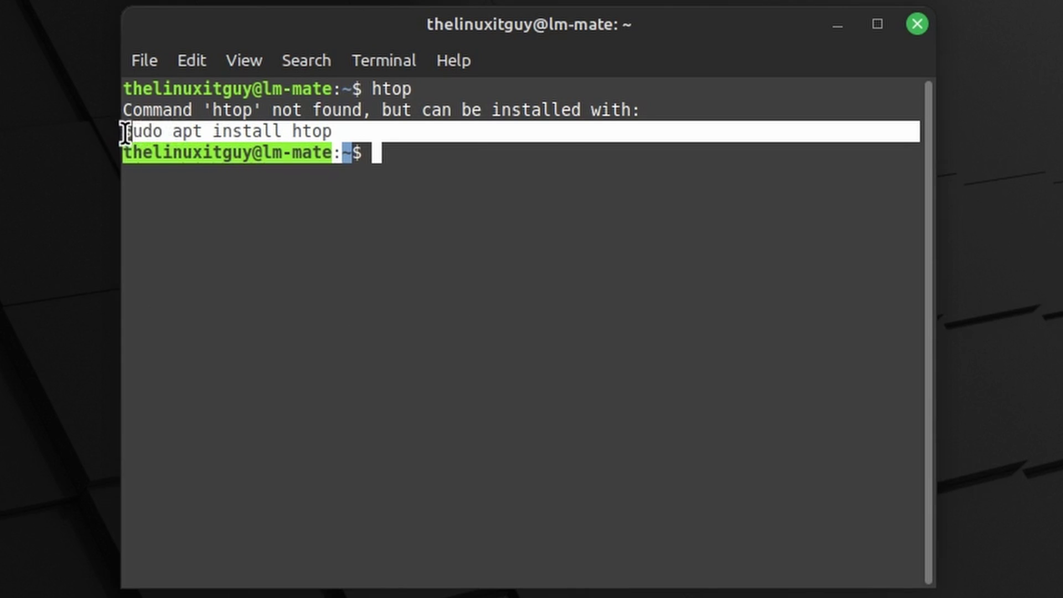
left_click_drag(125, 133, 334, 133)
right_click(320, 138)
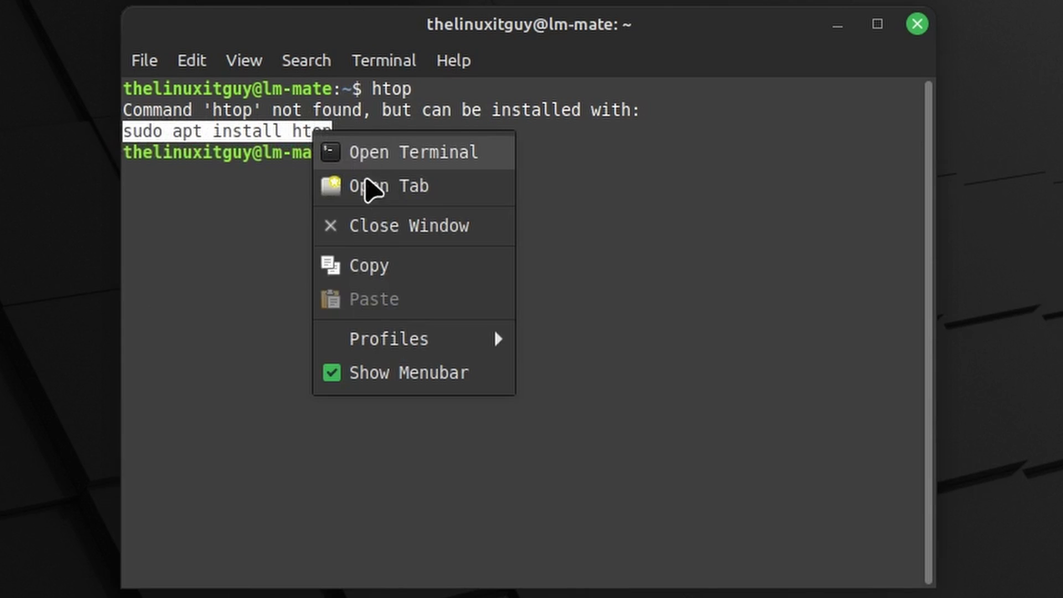
left_click(388, 267)
right_click(414, 255)
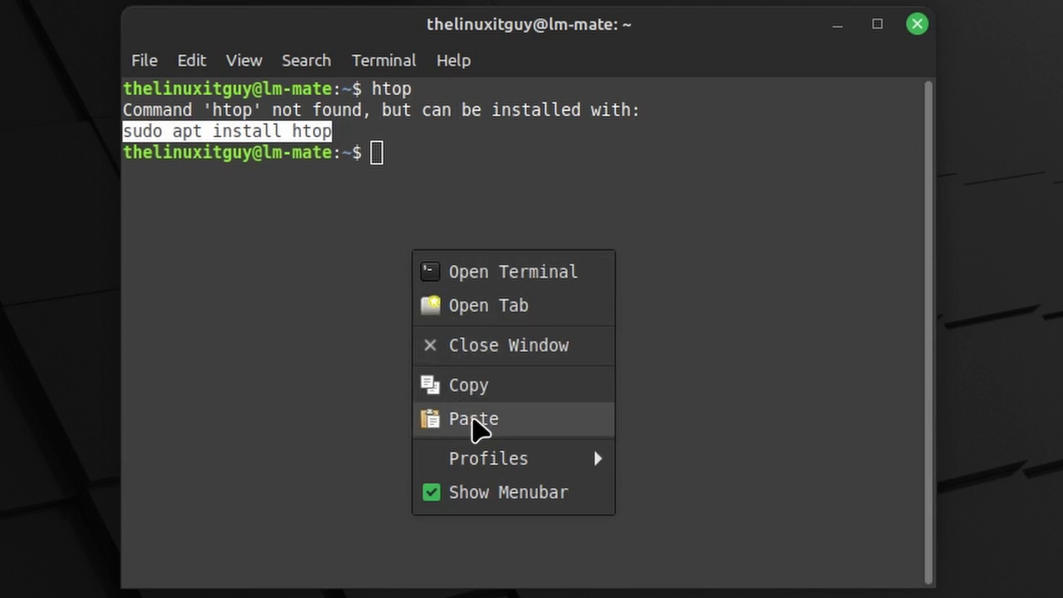
left_click(477, 419)
key("Return")
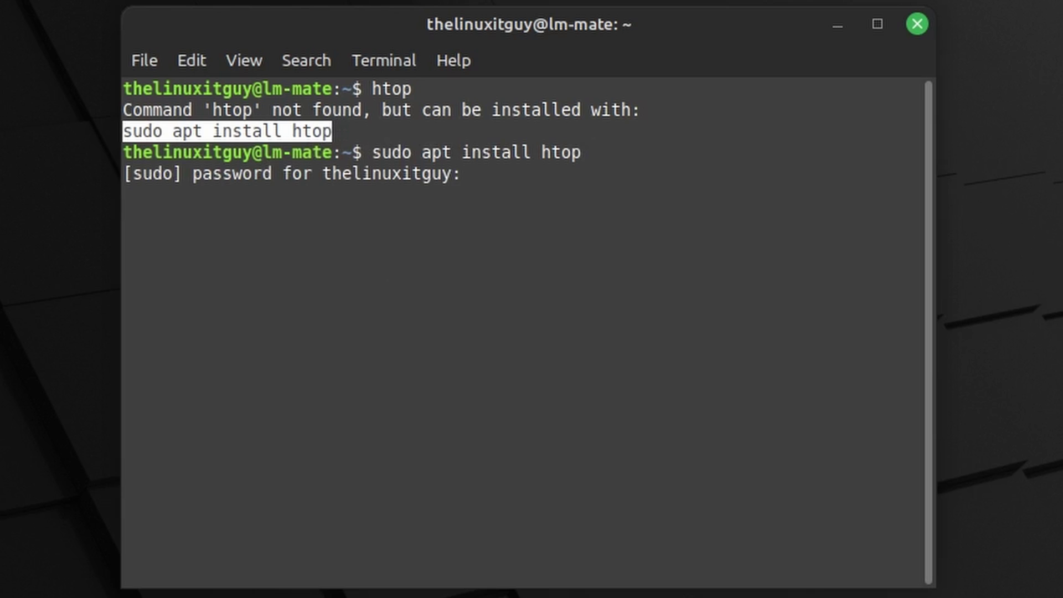
type("***")
key("Return")
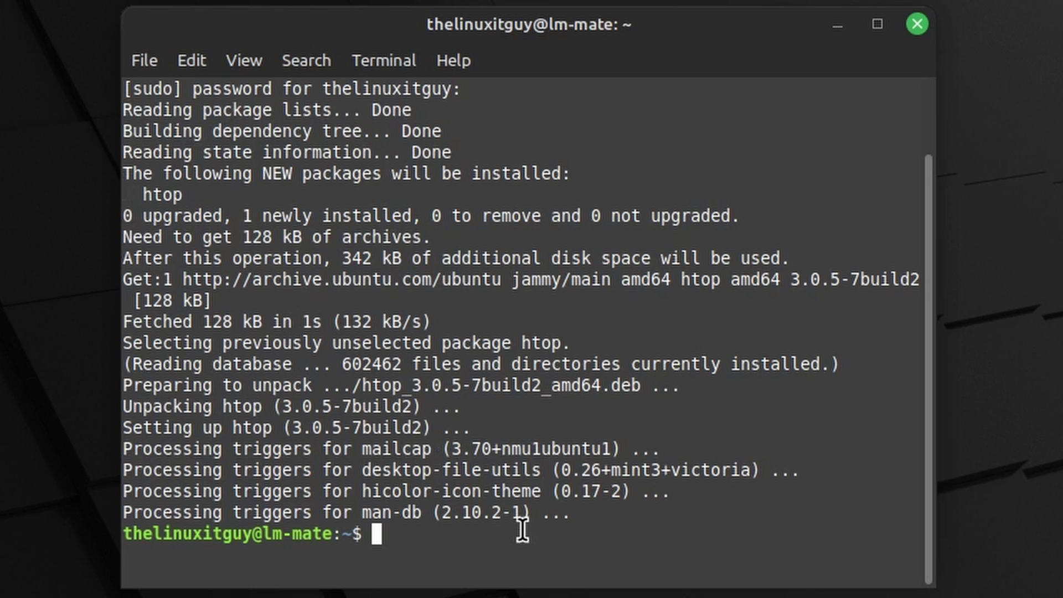
type("htop")
key("Return")
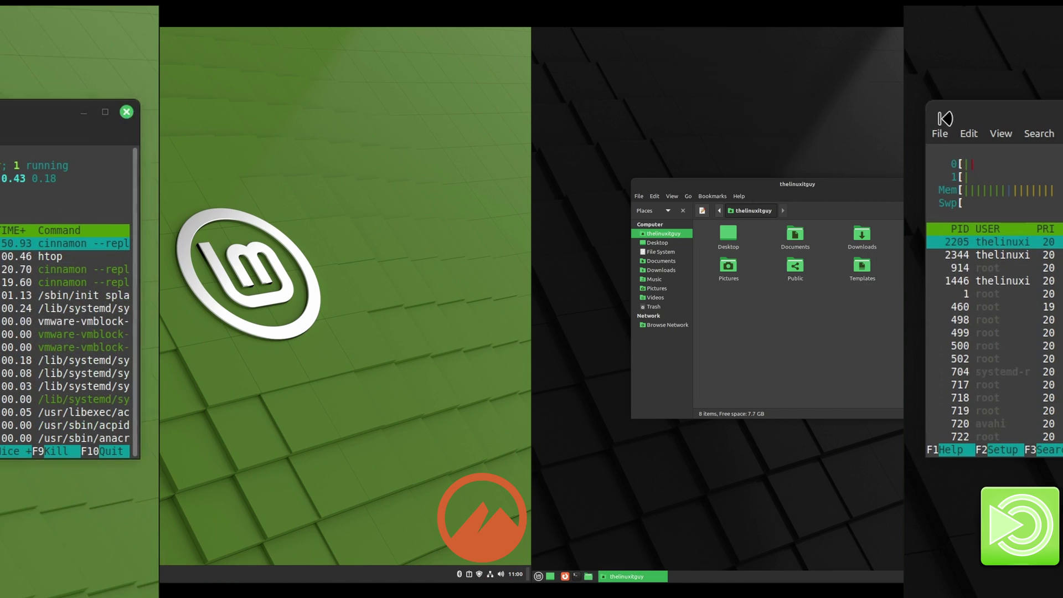
Step: Open the home folder and show About details for Nemo 5.8.5 and Caja 1.26.0
left_click(32, 574)
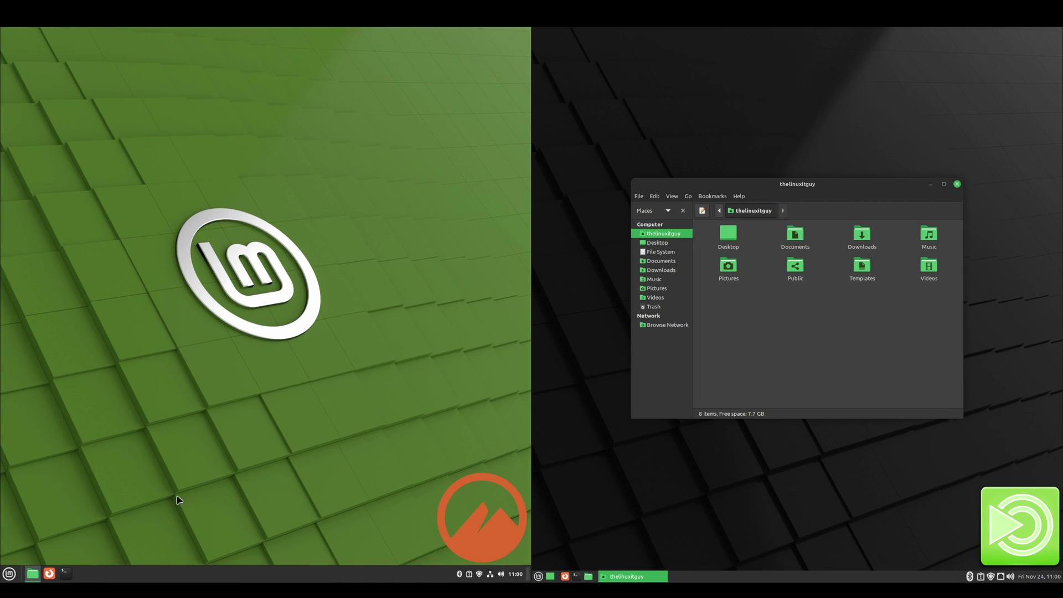
left_click(210, 63)
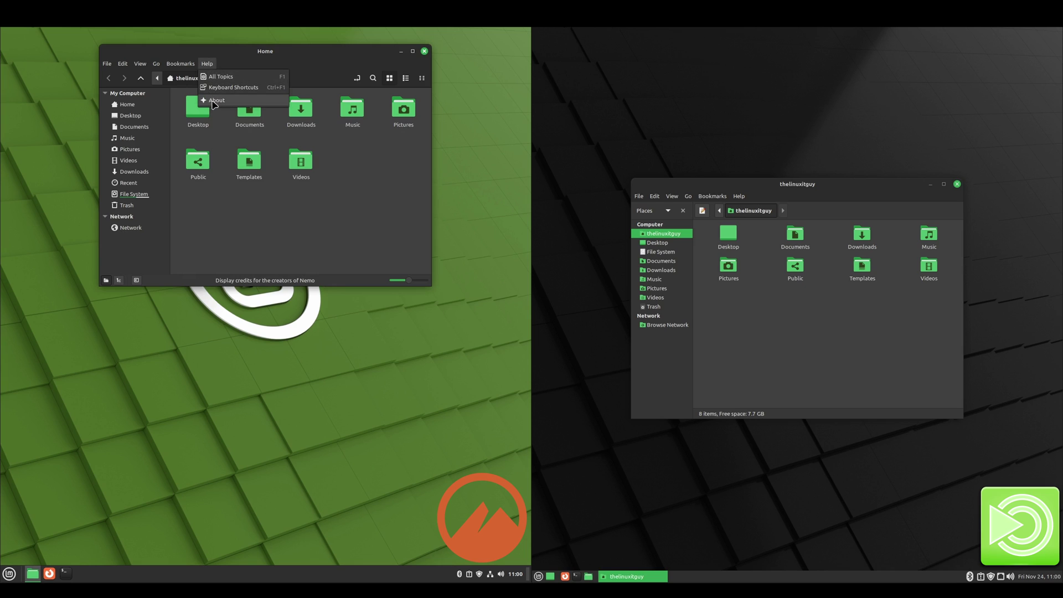
left_click(213, 103)
left_click(739, 196)
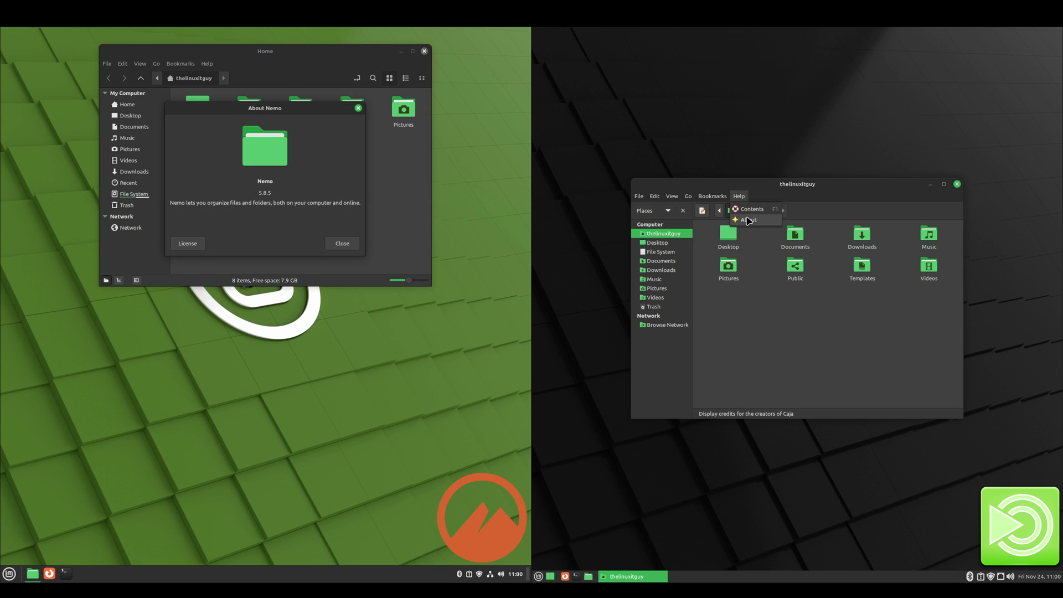
left_click(750, 221)
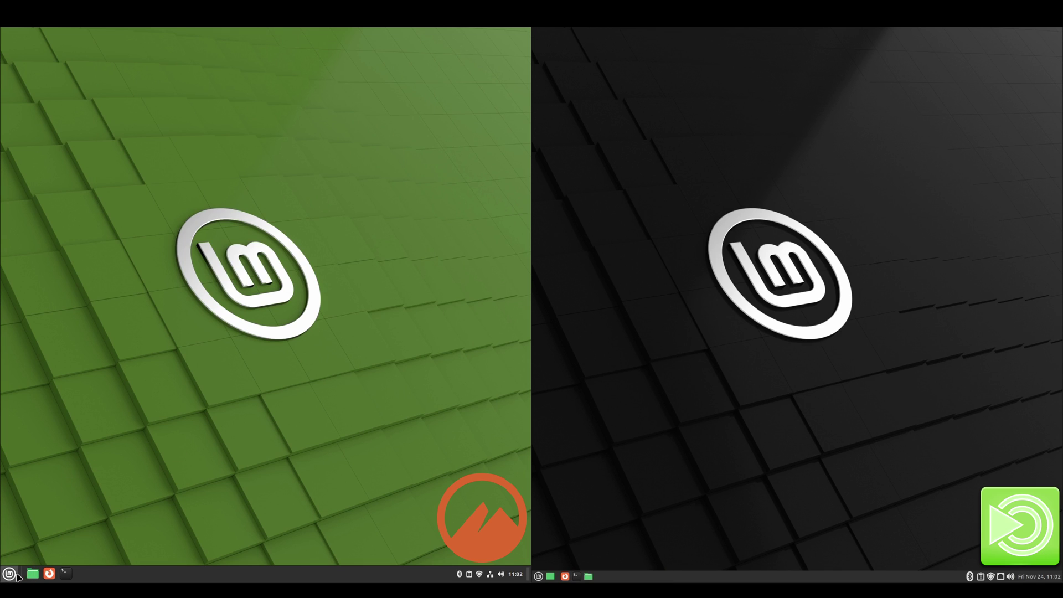
Step: Open Cinnamon's System Settings and MATE's Control Center, scrolling through their category lists
left_click(9, 574)
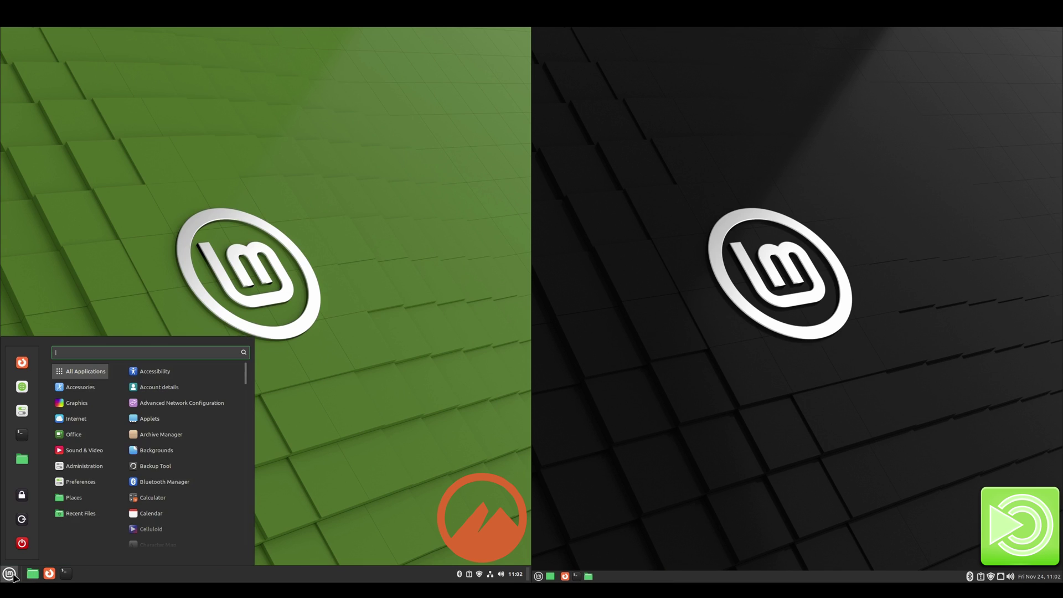
left_click(23, 411)
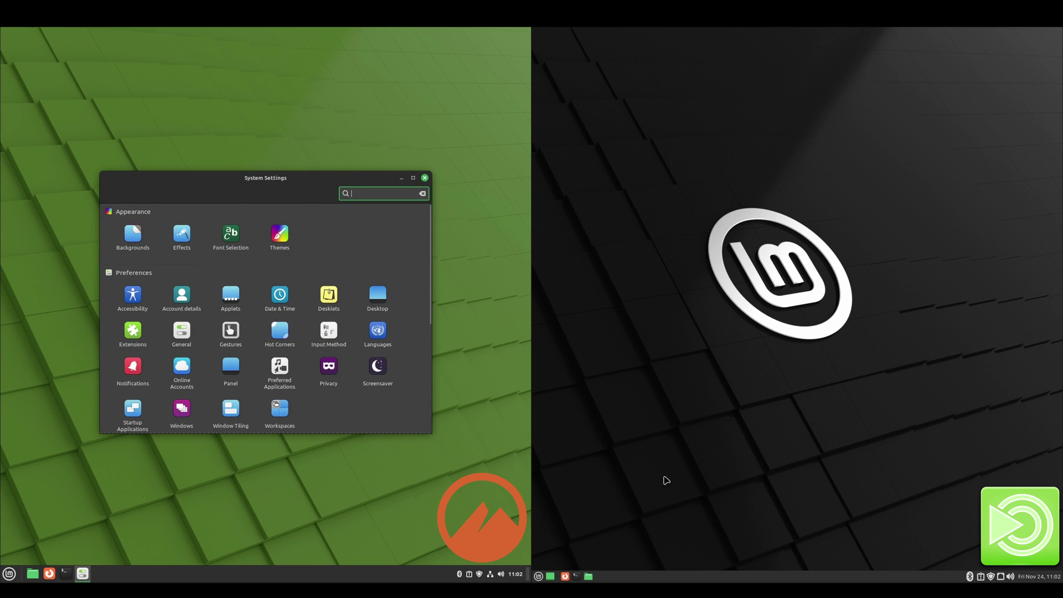
left_click(539, 577)
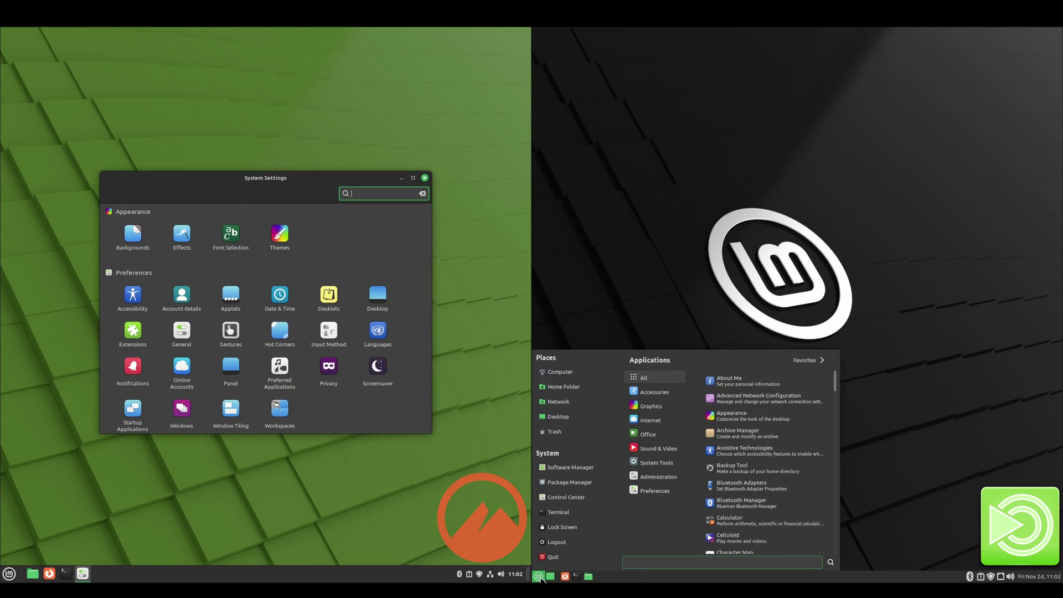
left_click(563, 499)
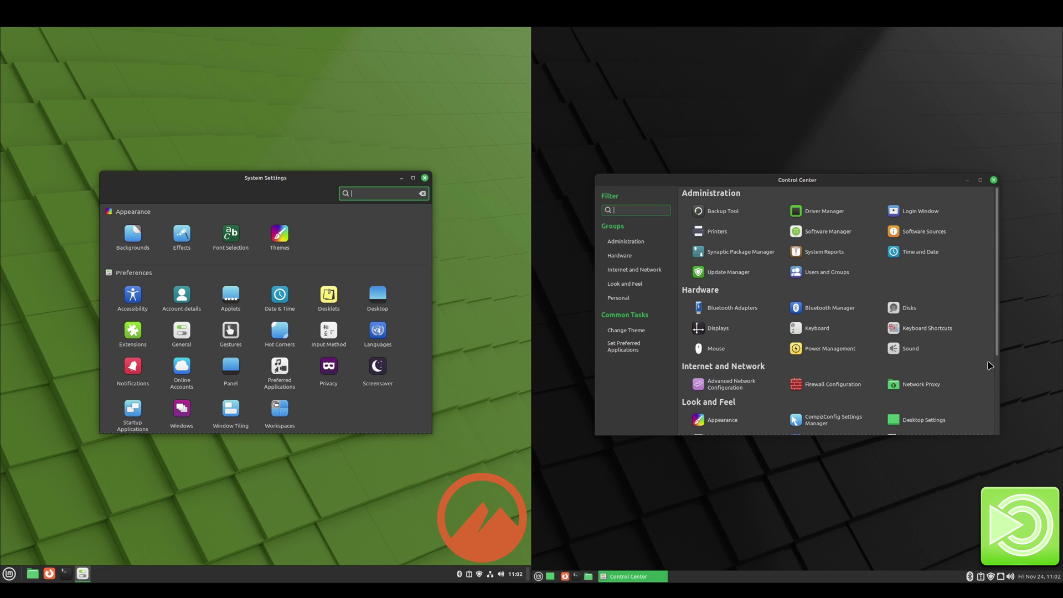
scroll(989, 366, "down", 5)
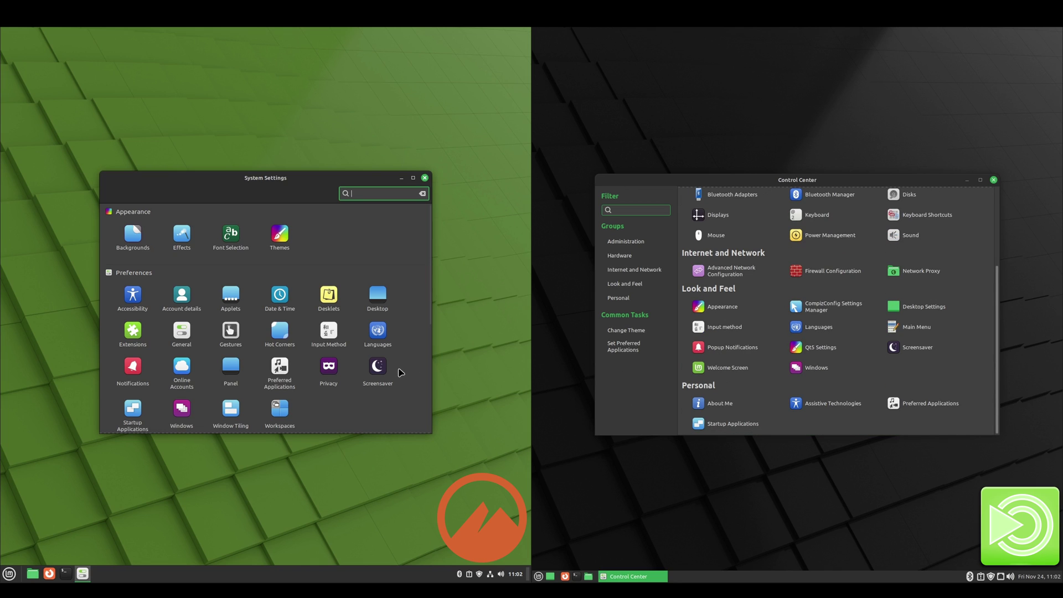
scroll(412, 380, "down", 5)
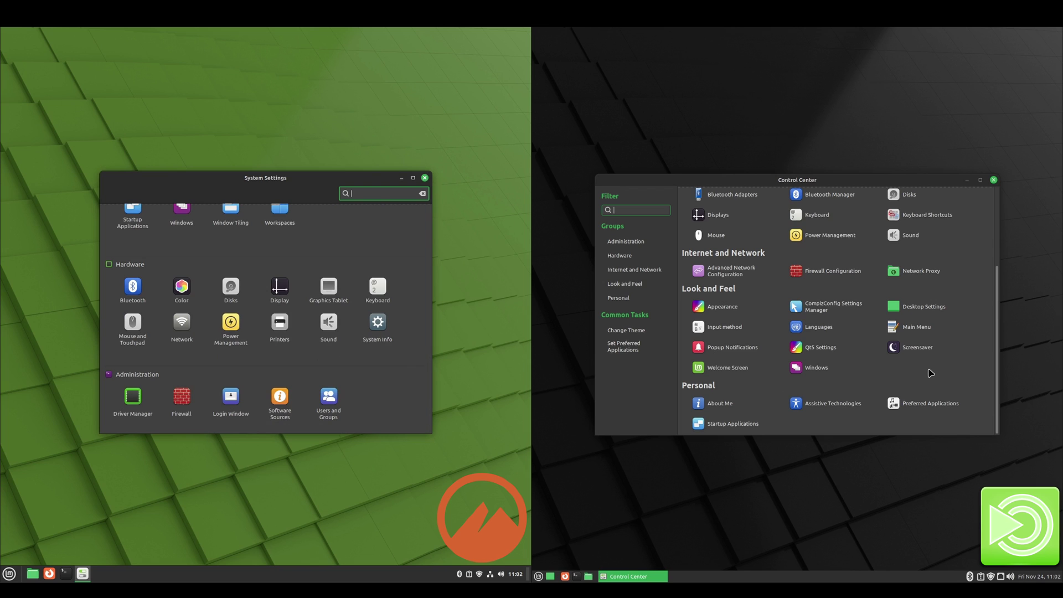
scroll(952, 377, "up", 3)
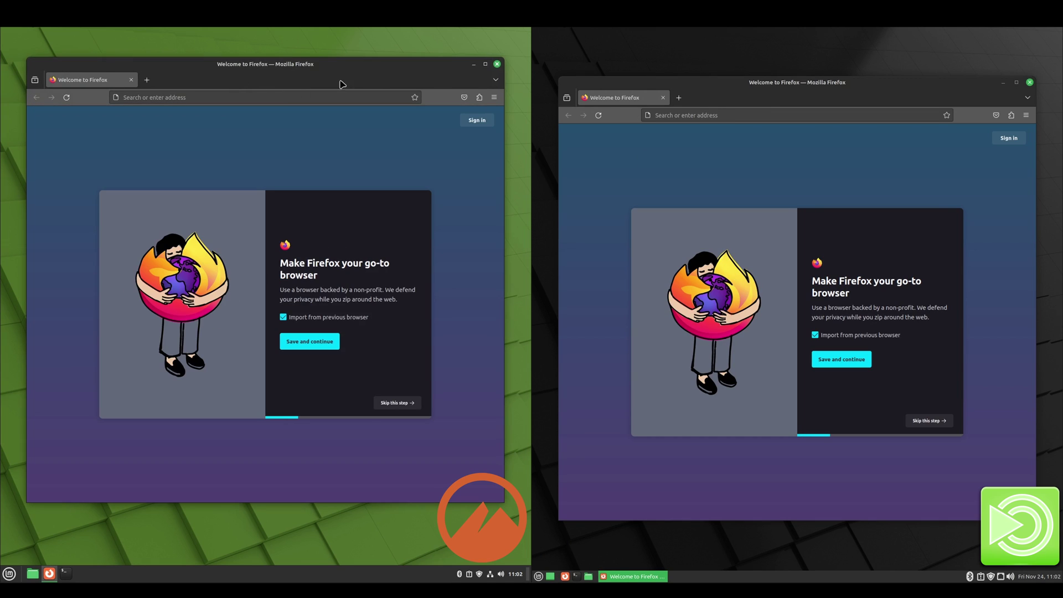
Step: Show About Firefox (version 120.0, 64-bit) from the Help menu in both browsers
left_click(494, 98)
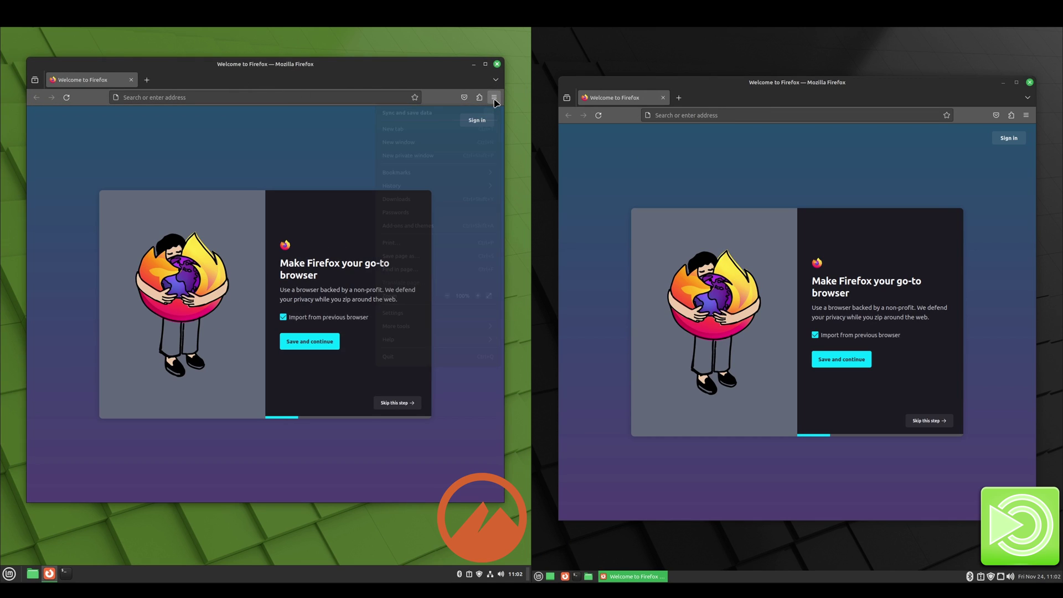
left_click(429, 338)
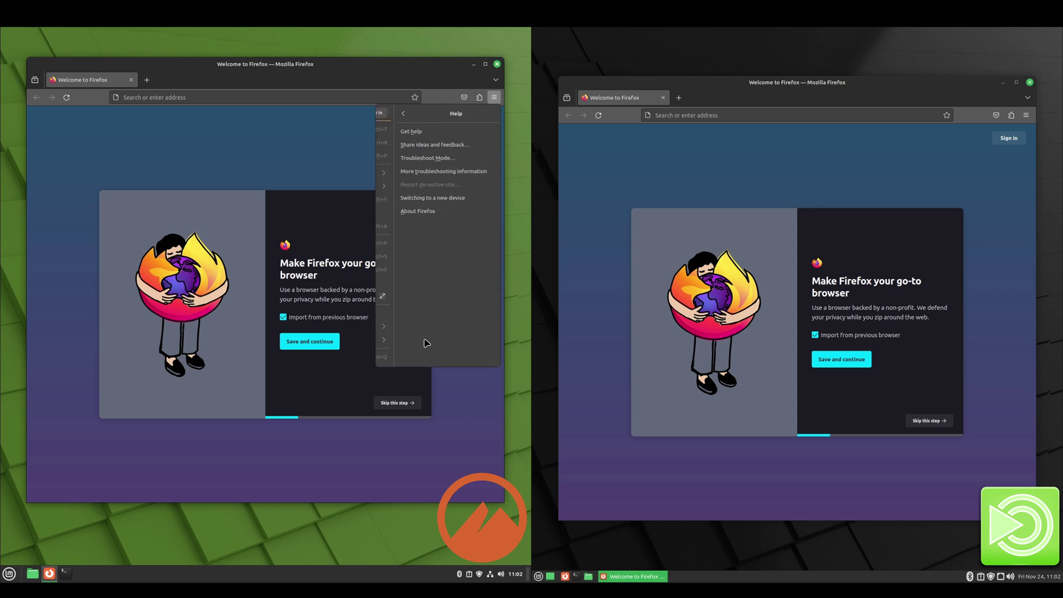
left_click(423, 212)
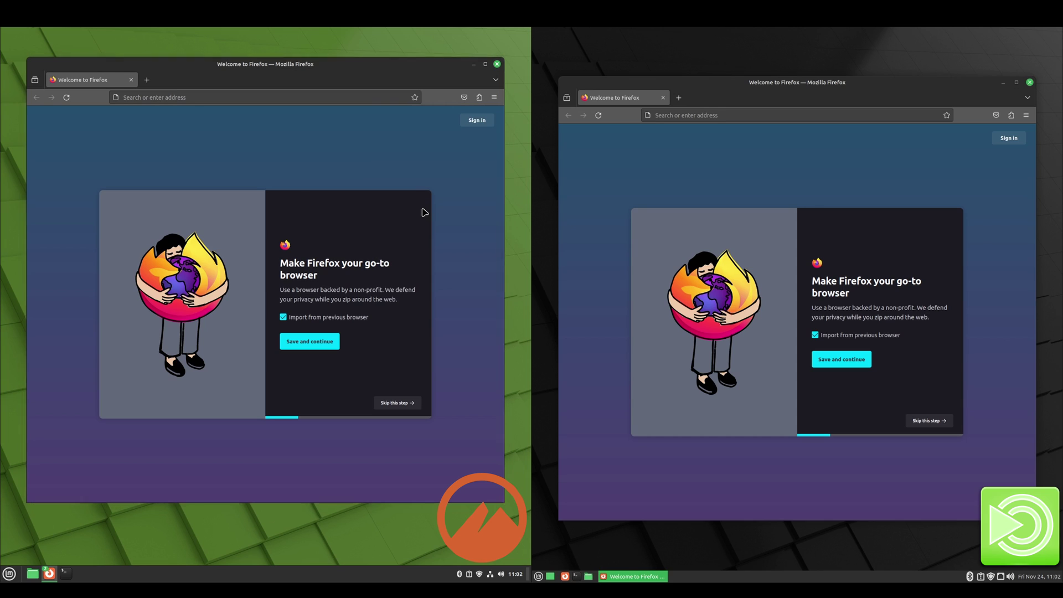
left_click(1026, 115)
left_click(962, 360)
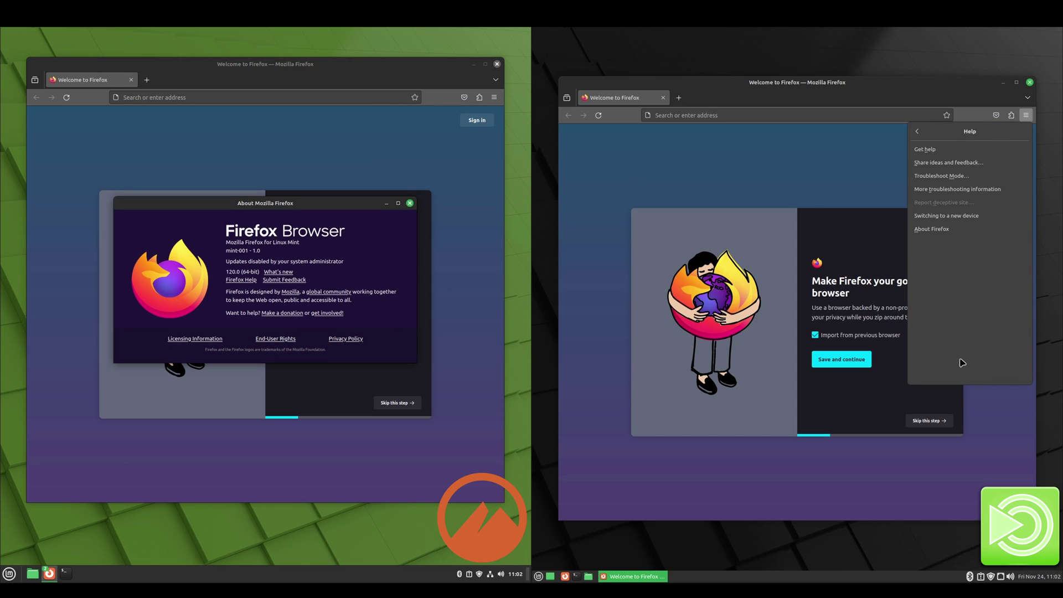
left_click(962, 224)
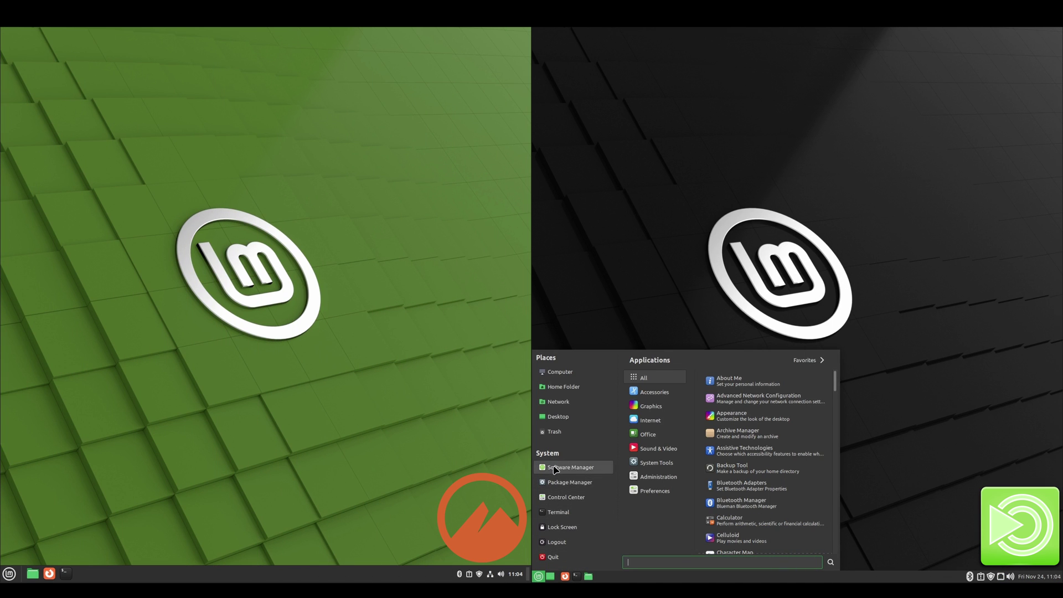
Step: Launch Software Manager on the MATE and Cinnamon desktops
left_click(554, 470)
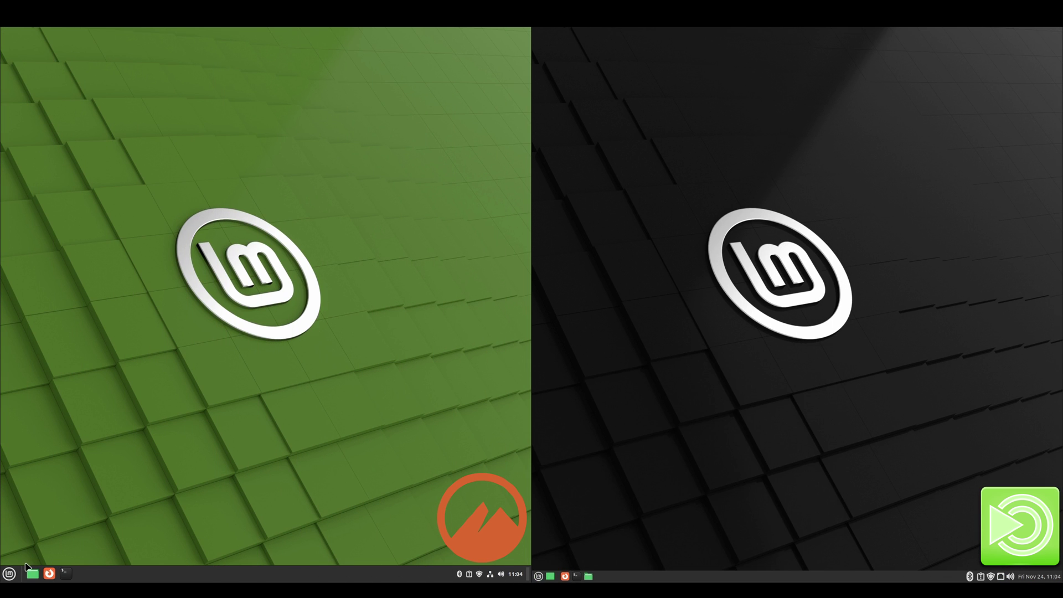
left_click(9, 574)
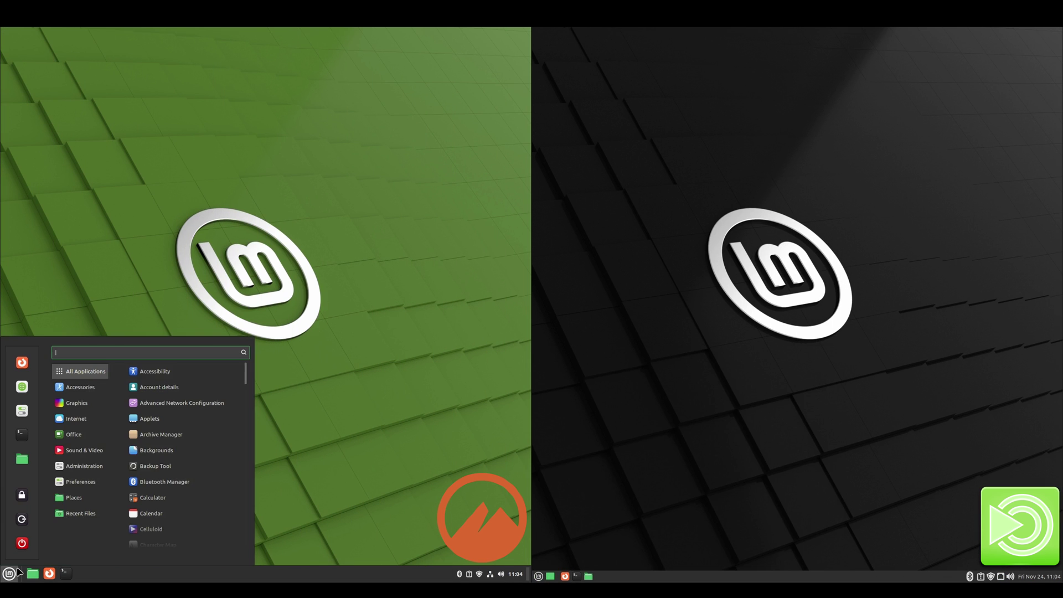
left_click(29, 391)
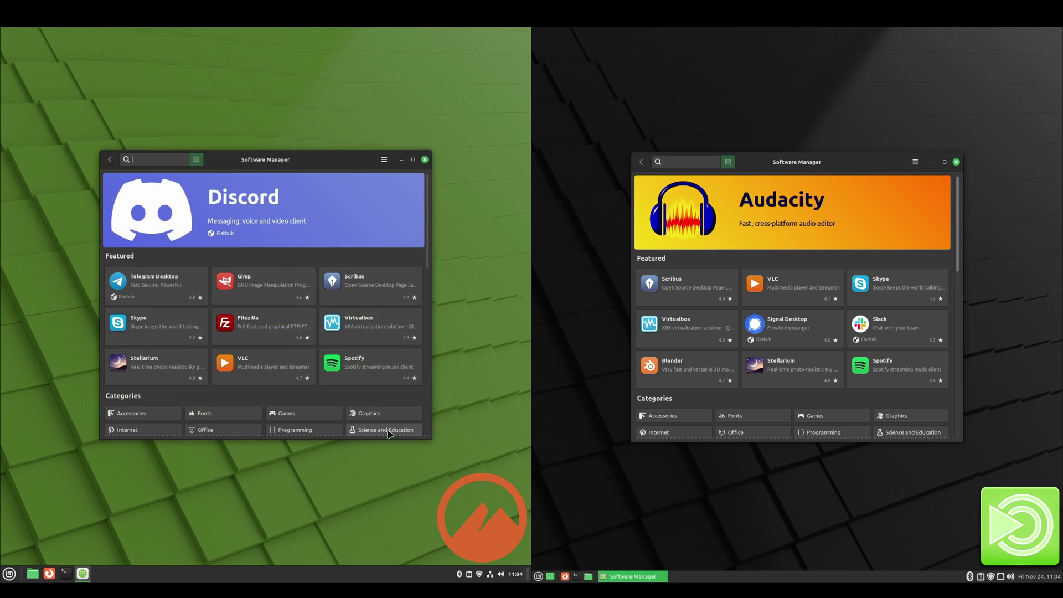
Step: View the About mintinstall 8.2.8 dialog on both desktops, then close it
left_click(915, 161)
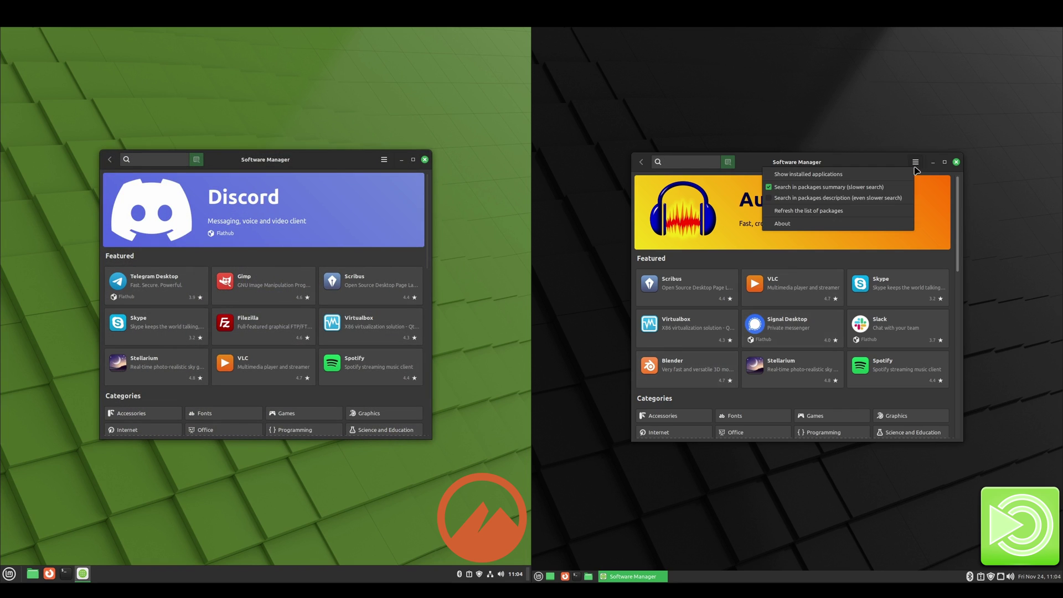
left_click(864, 225)
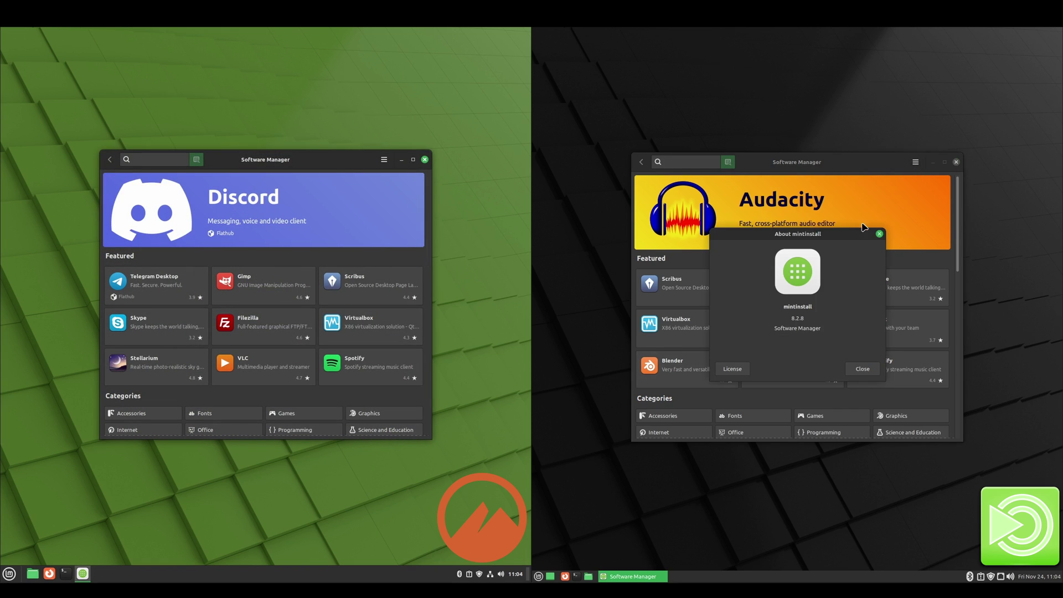
left_click(383, 160)
key("Return")
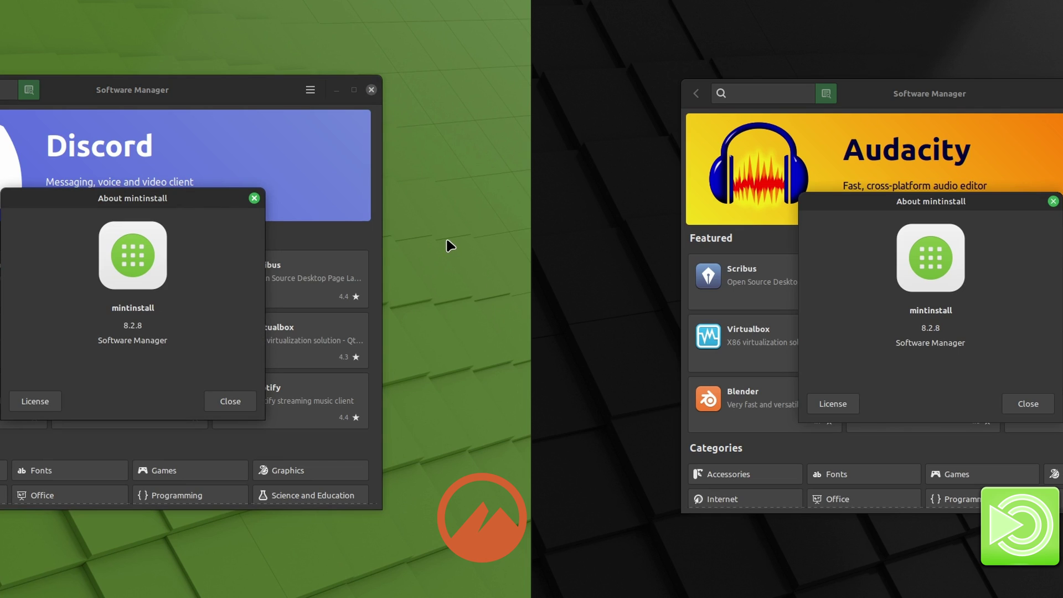
left_click(243, 402)
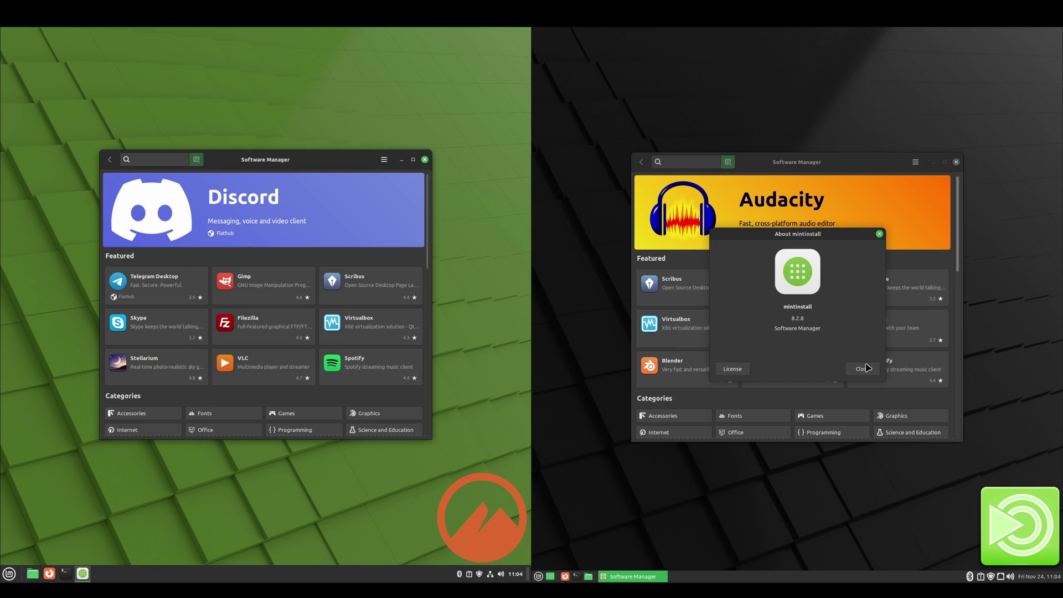
left_click(1027, 404)
Step: Search 'inkscape' on both and open the Flathub Inkscape 1.3.1 details page
type("inkscape")
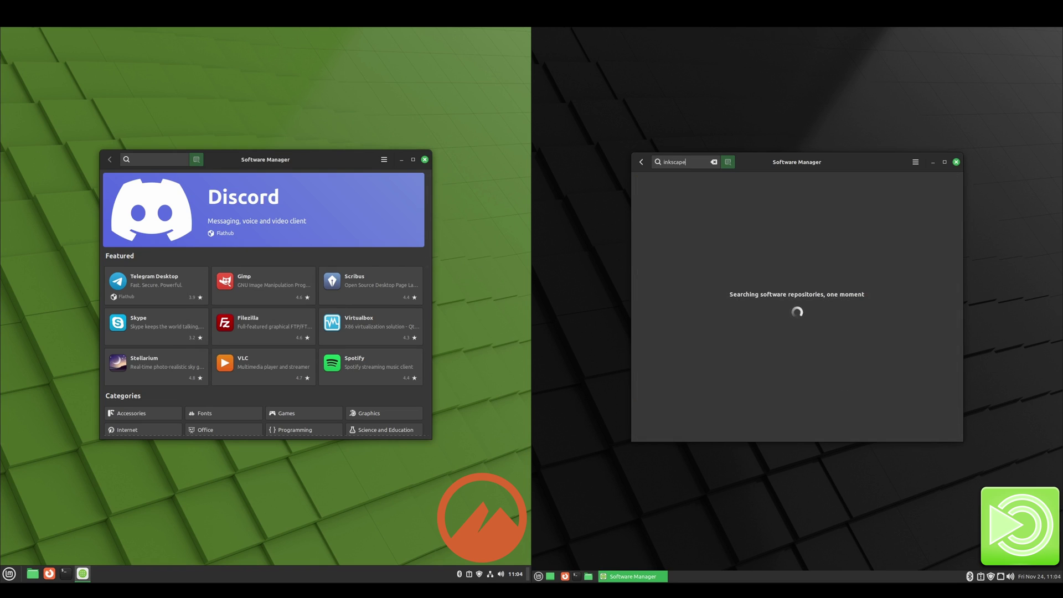
left_click(163, 159)
type("ink")
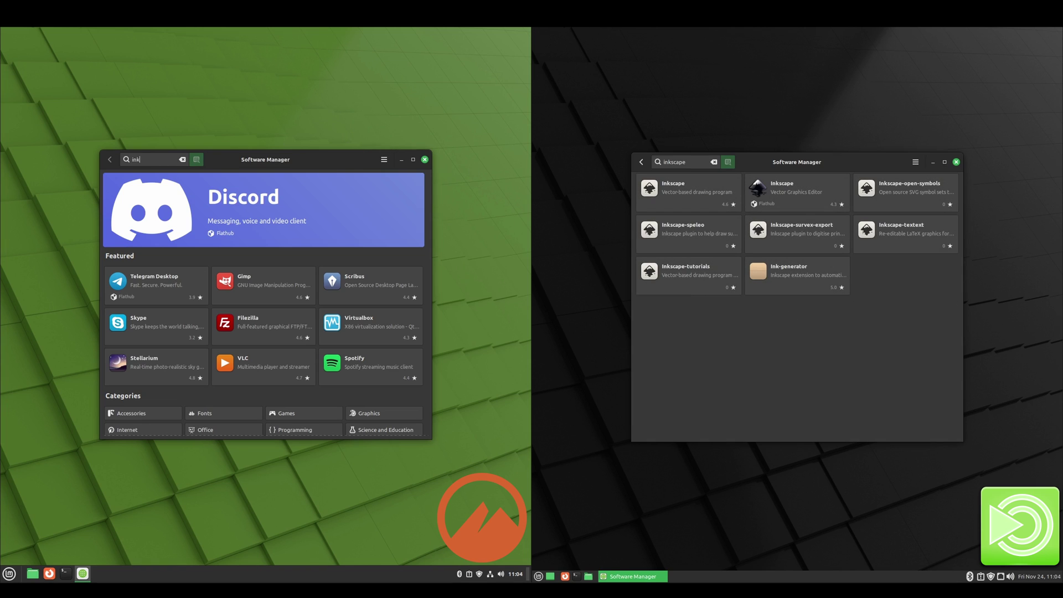
type("scape")
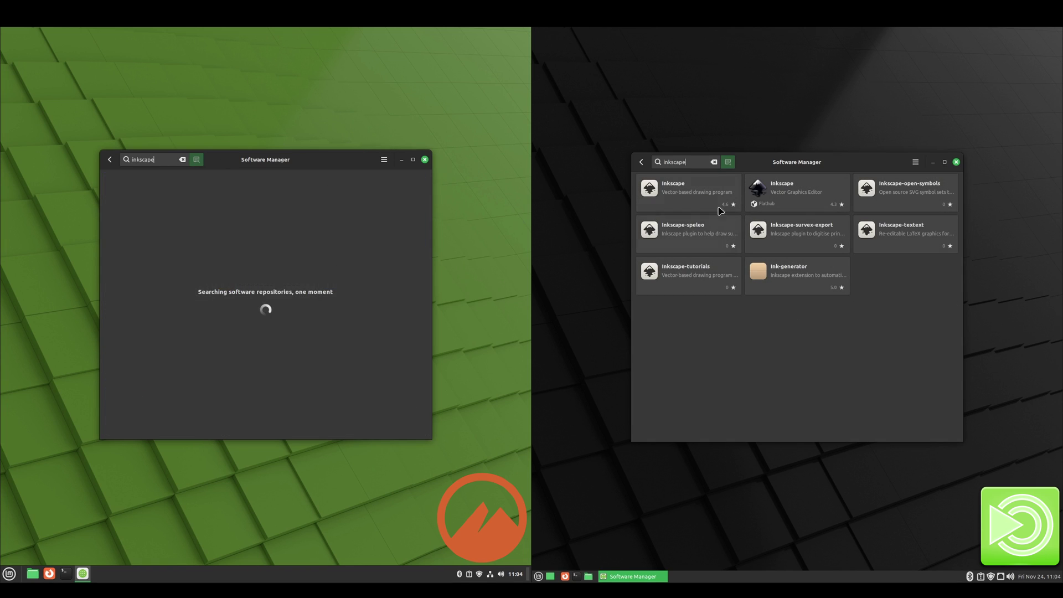
left_click(774, 191)
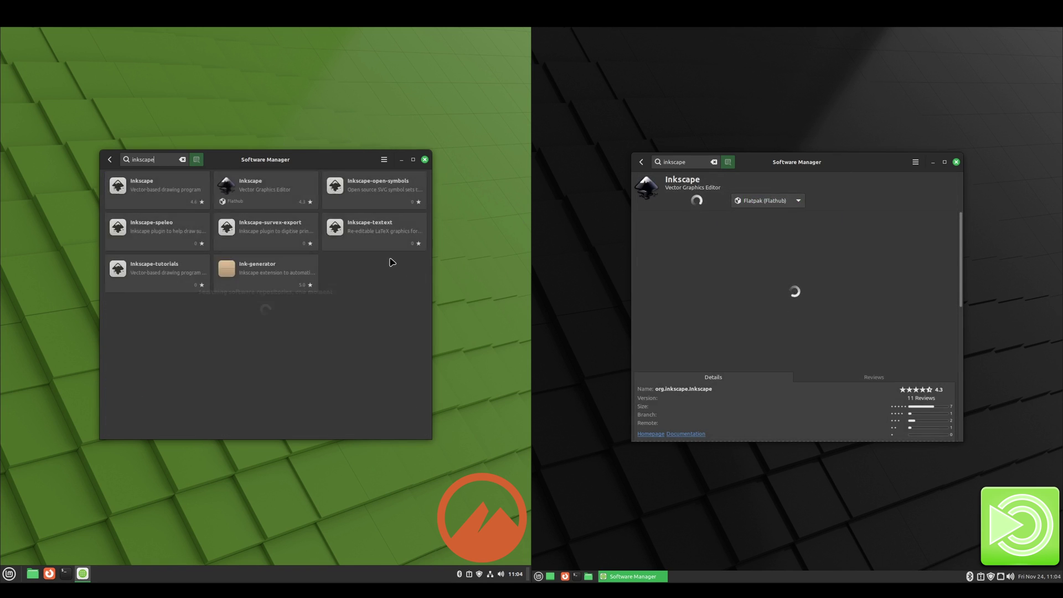
key("Down")
key("Return")
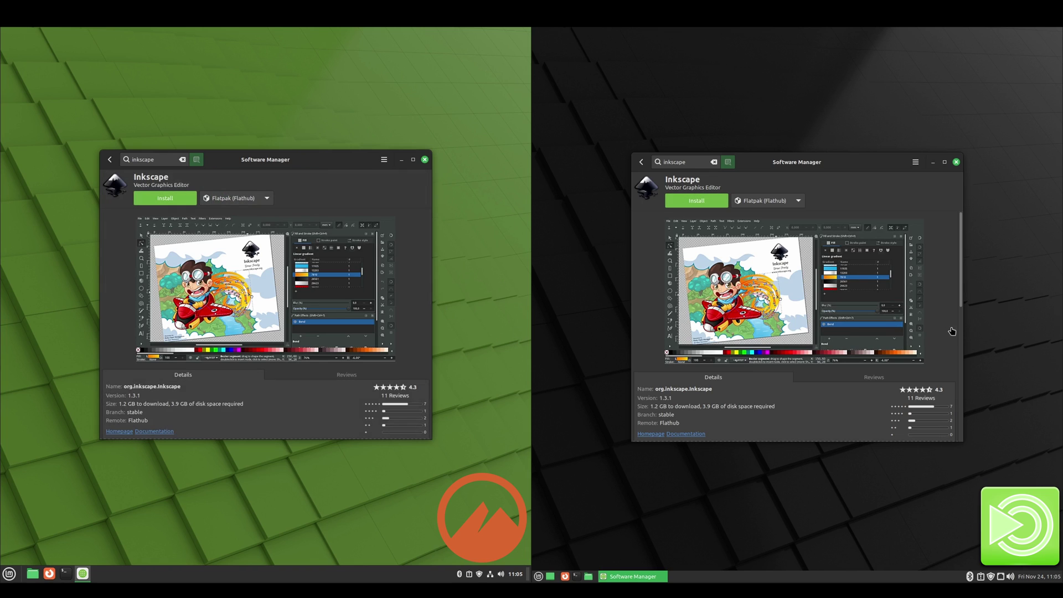
scroll(951, 330, "down", 3)
scroll(419, 344, "down", 5)
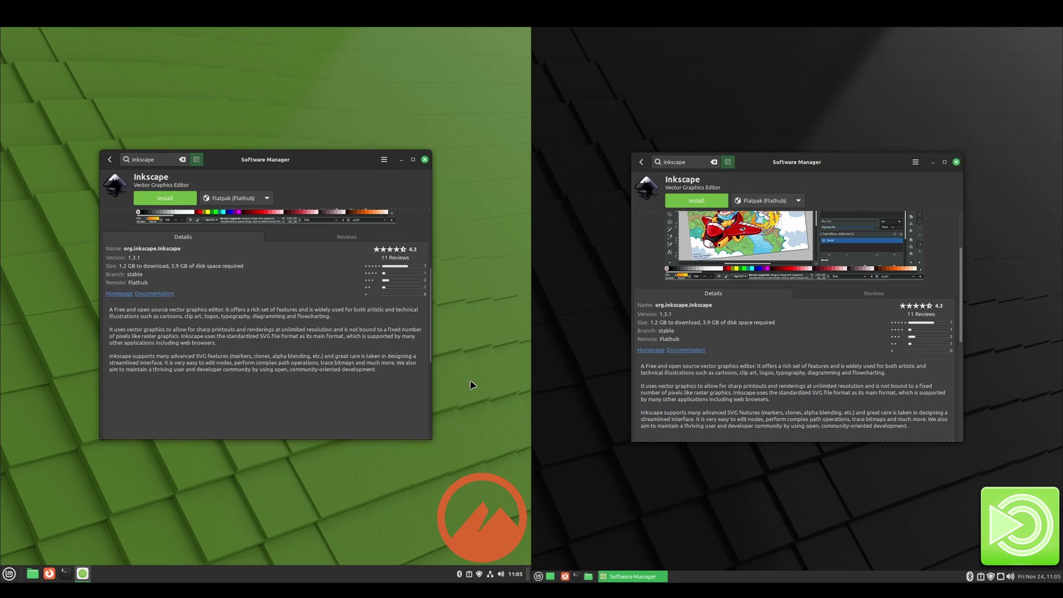
Step: Close both Software Managers and preview MATE's November 2023 calendar and volume slider
left_click(425, 159)
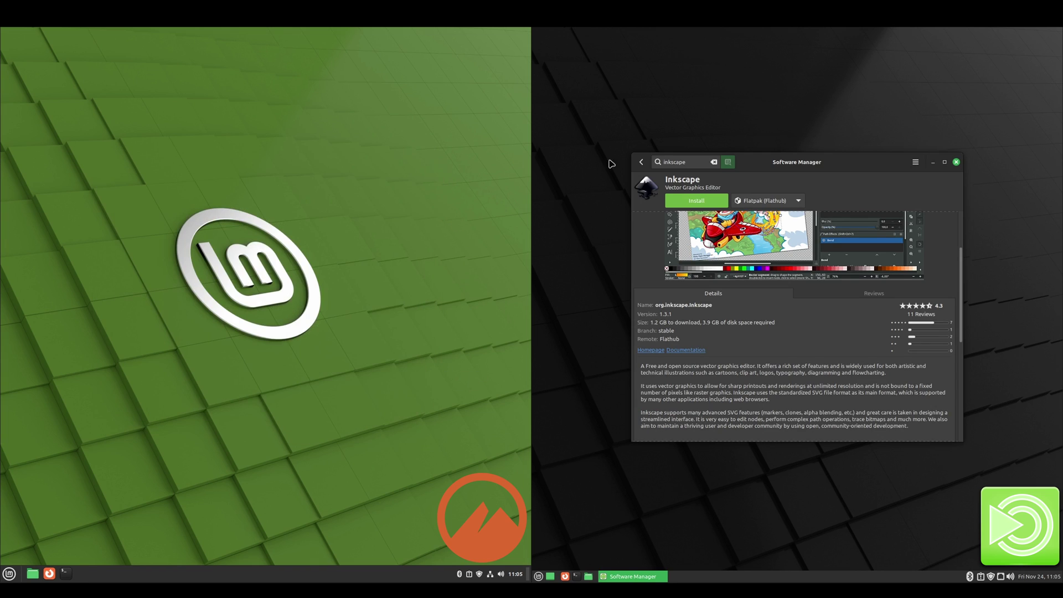
left_click(955, 162)
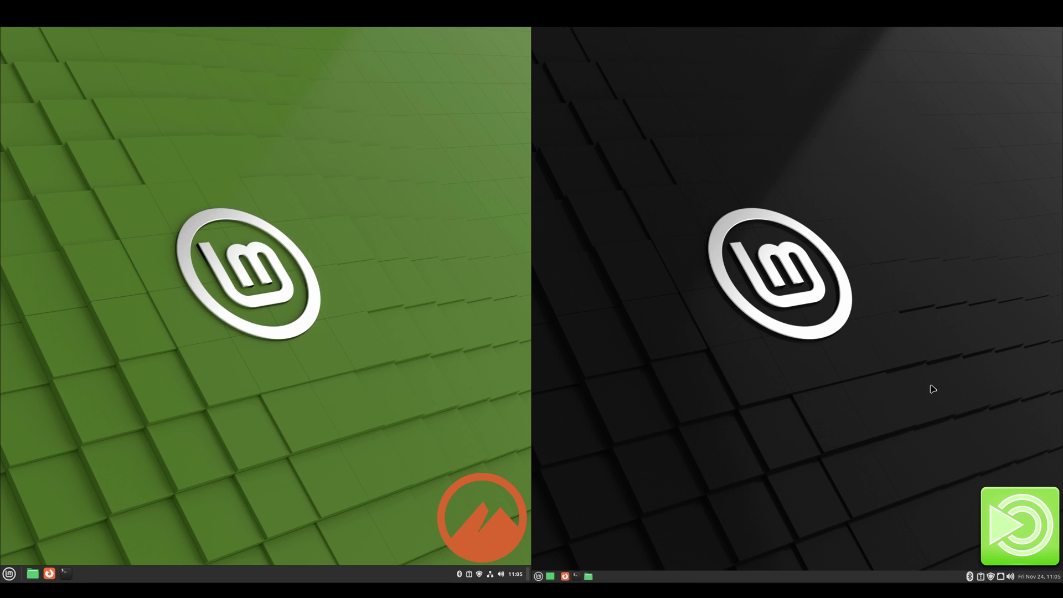
left_click(1033, 576)
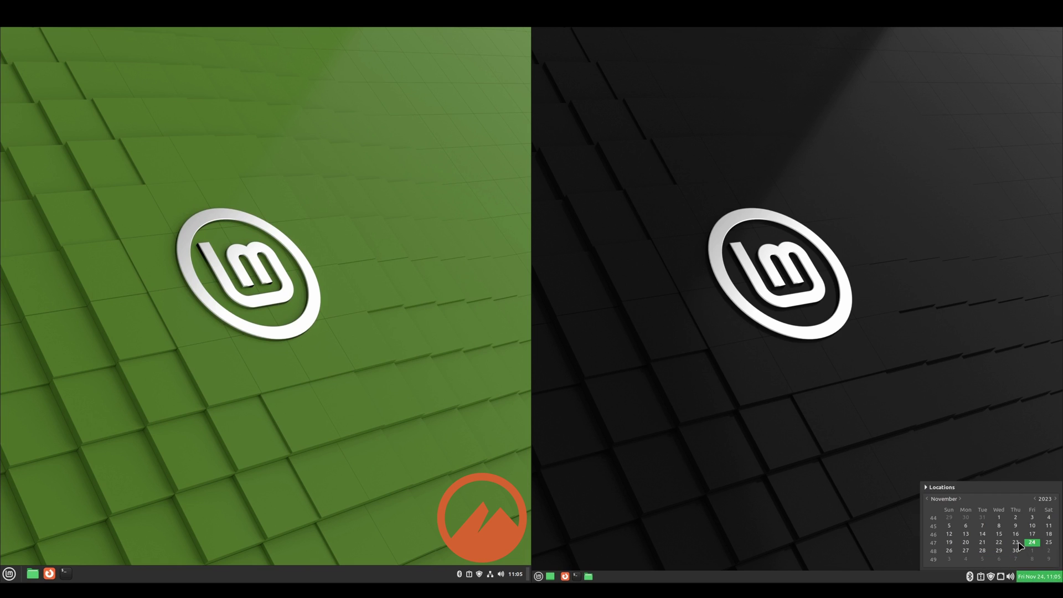
left_click(1010, 576)
Step: Dismiss the popups and open System Reports from the MATE tray
left_click(1030, 578)
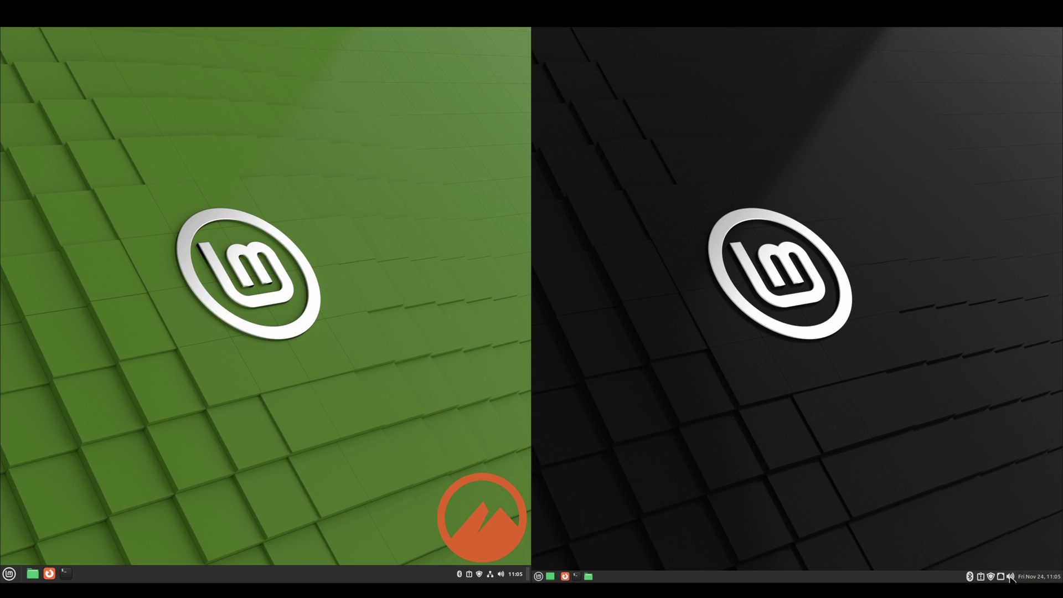
mouse_move(1003, 579)
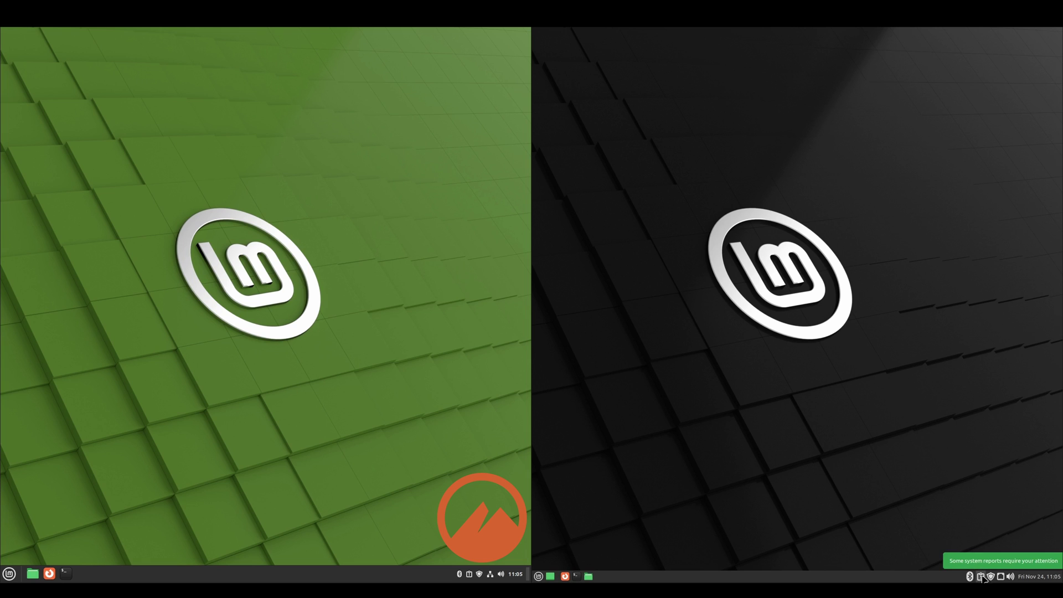
left_click(981, 577)
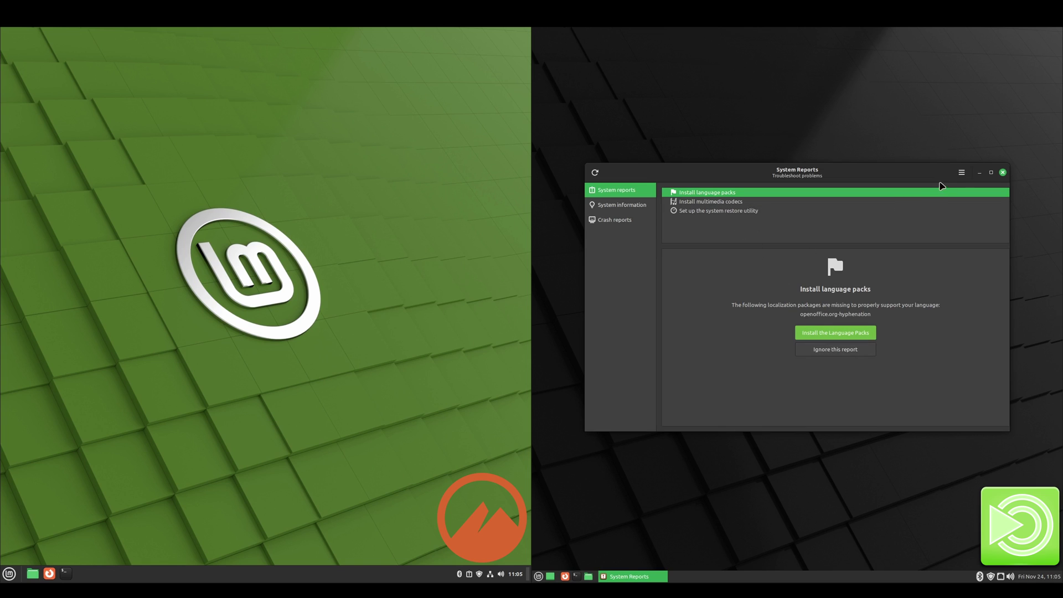
left_click(1002, 172)
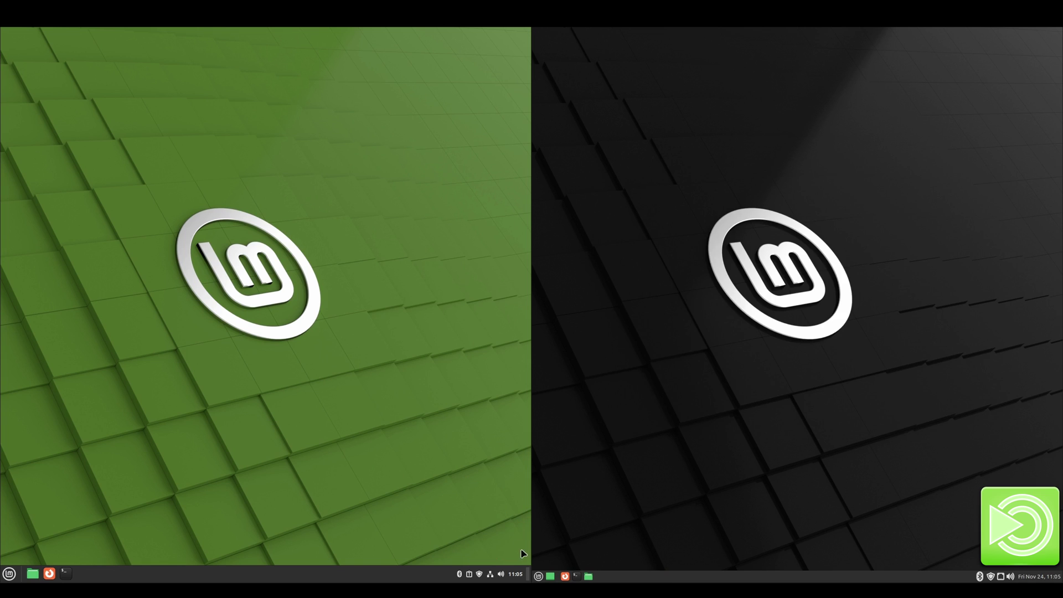
mouse_move(518, 578)
left_click(513, 577)
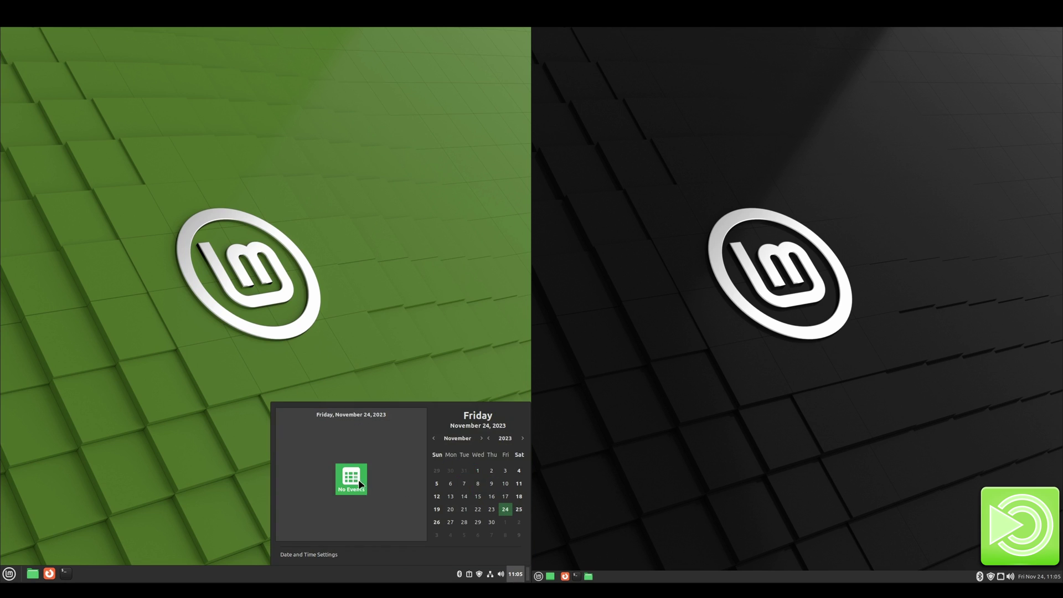
left_click(518, 576)
left_click(501, 576)
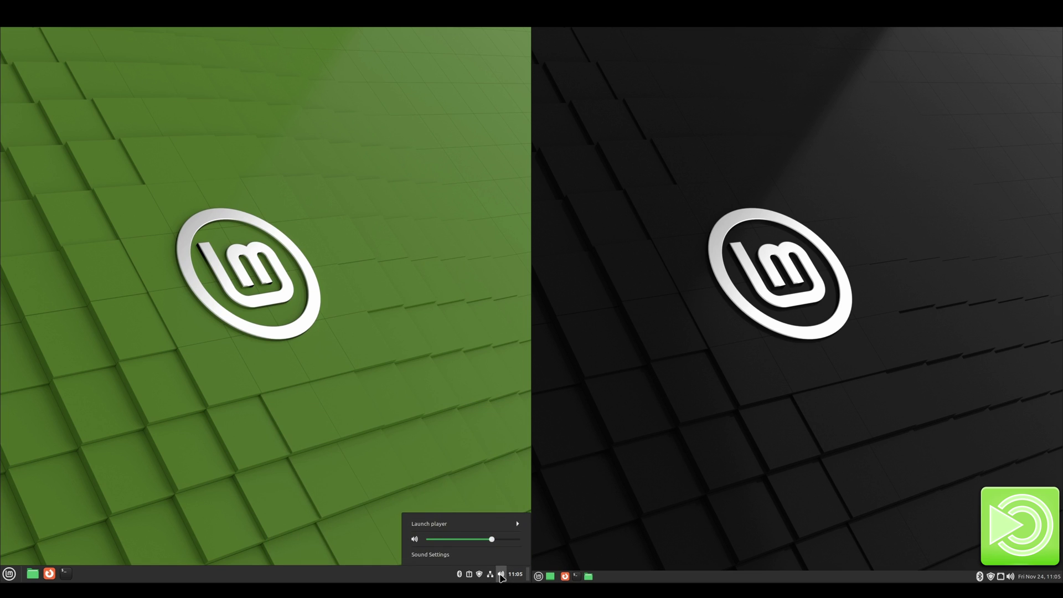
left_click(501, 577)
mouse_move(478, 577)
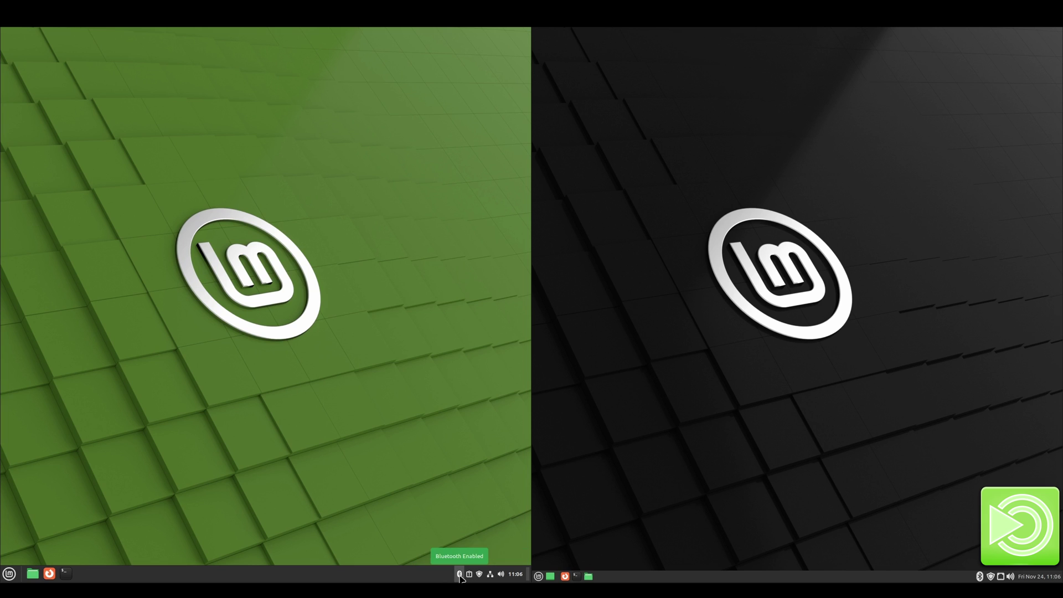
Step: Run neofetch in a MATE terminal and start typing it in a Cinnamon terminal
key("ctrl+alt+t")
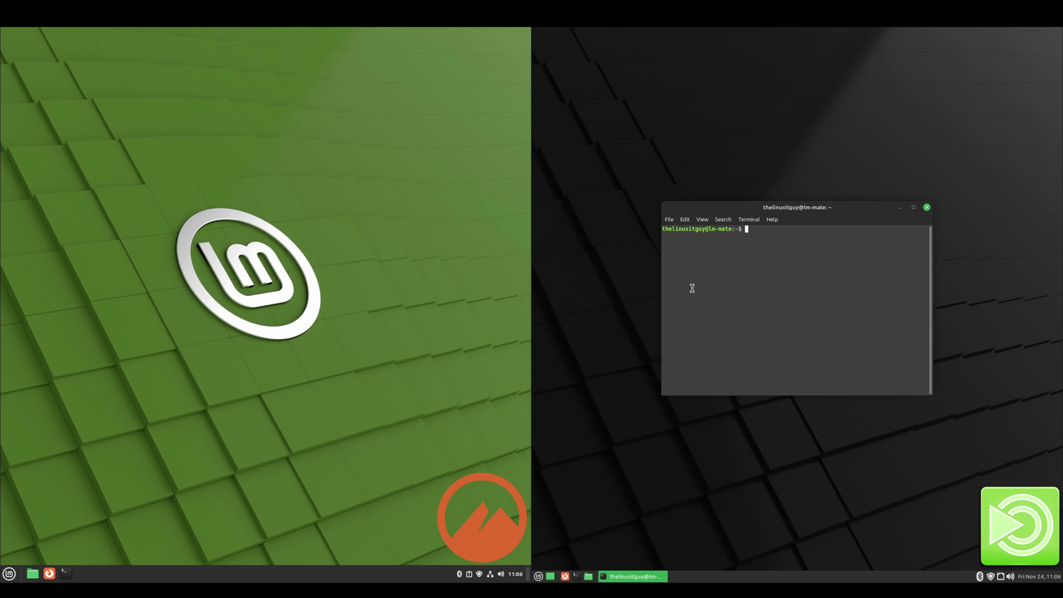
type("n")
type("eofetch")
key("Return")
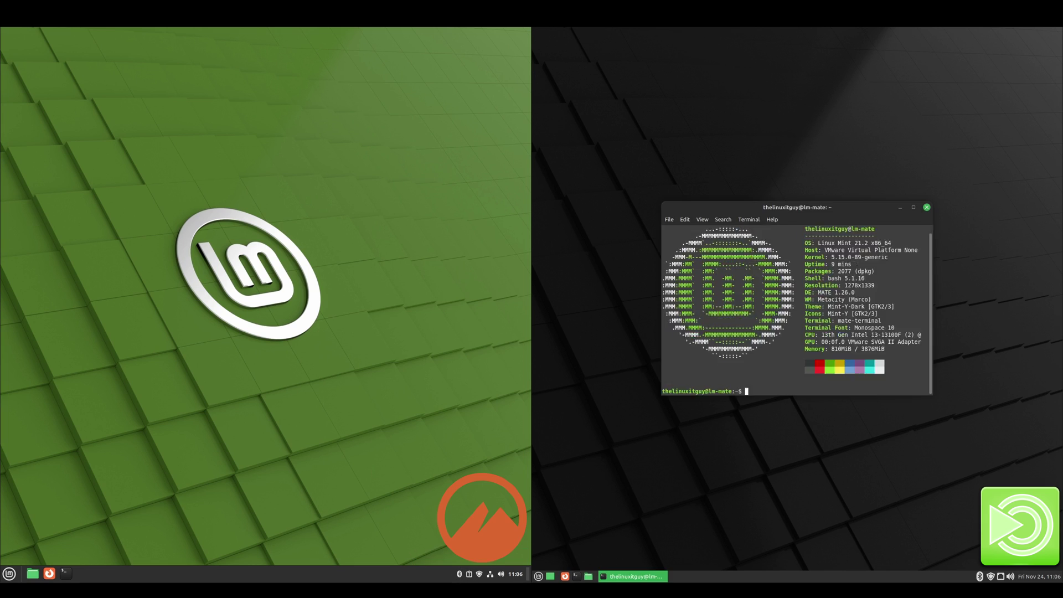
left_click(66, 573)
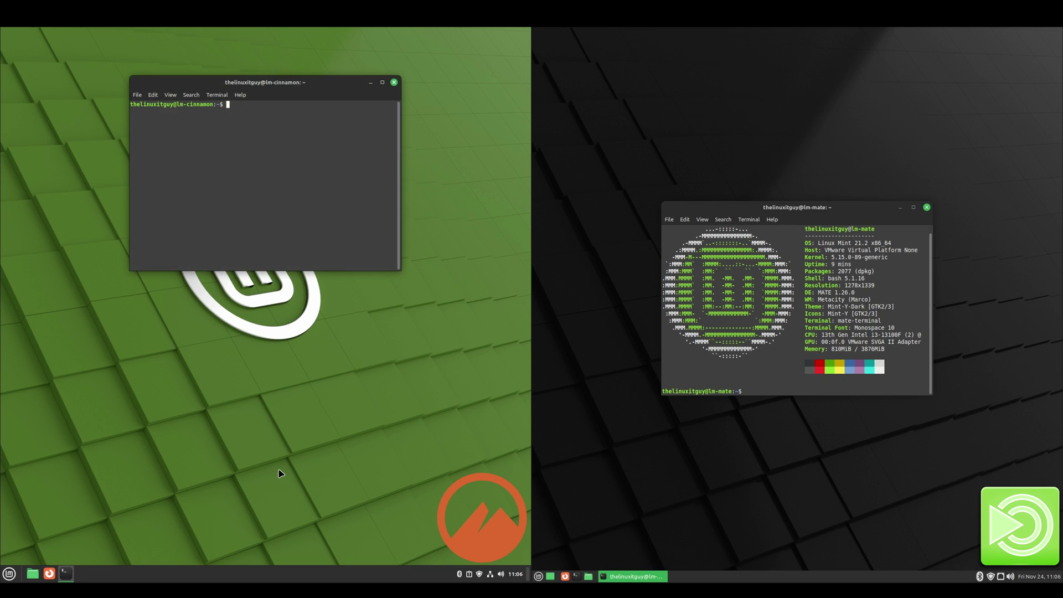
type("neofe")
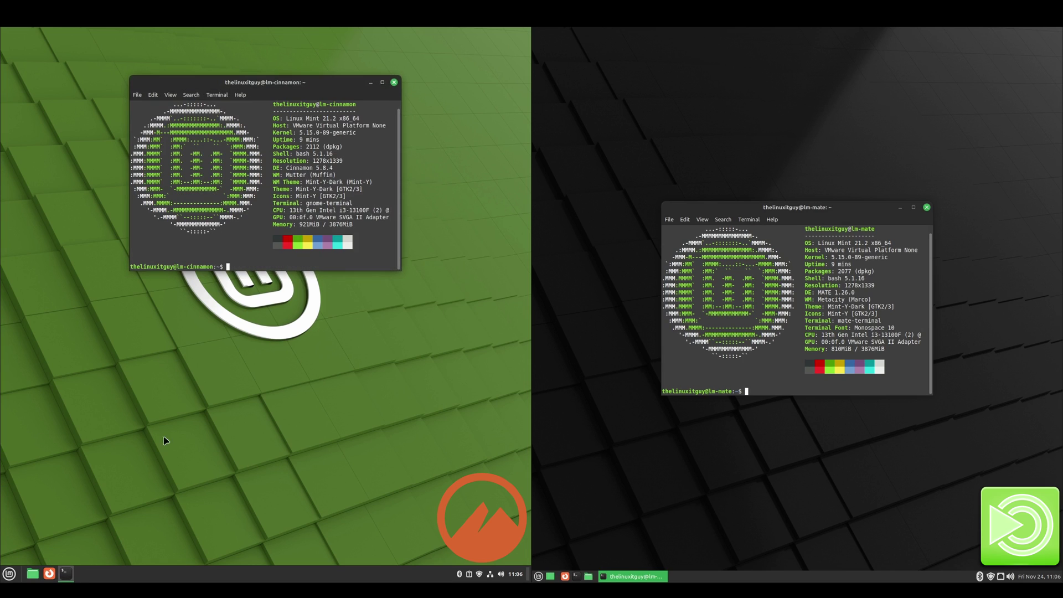
Step: Arrange both terminals side by side and highlight each system's Kernel line to compare
left_click_drag(317, 82, 439, 184)
left_click_drag(771, 204, 650, 180)
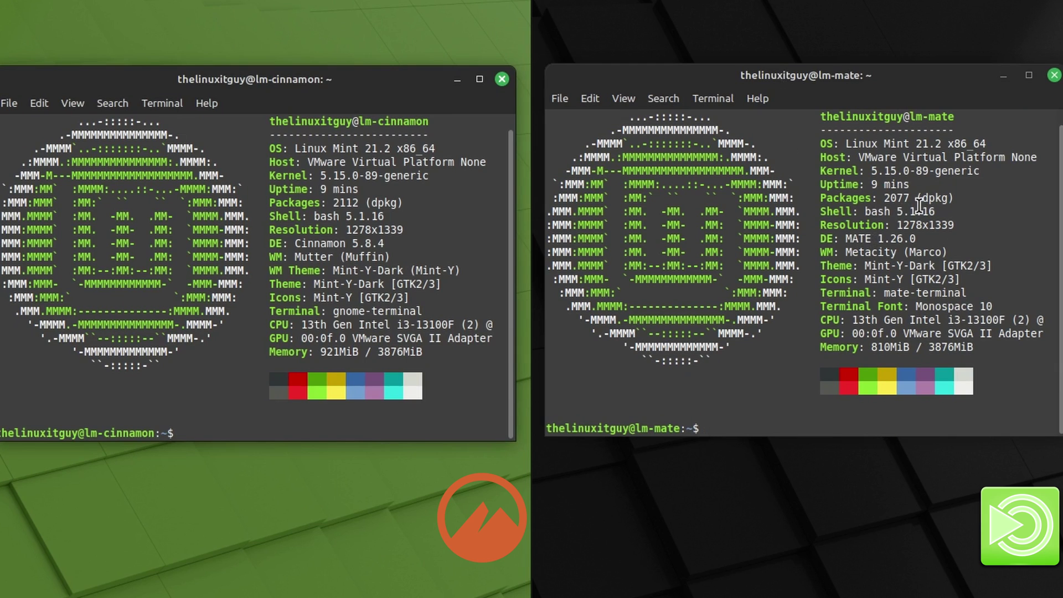
left_click_drag(1004, 170, 821, 171)
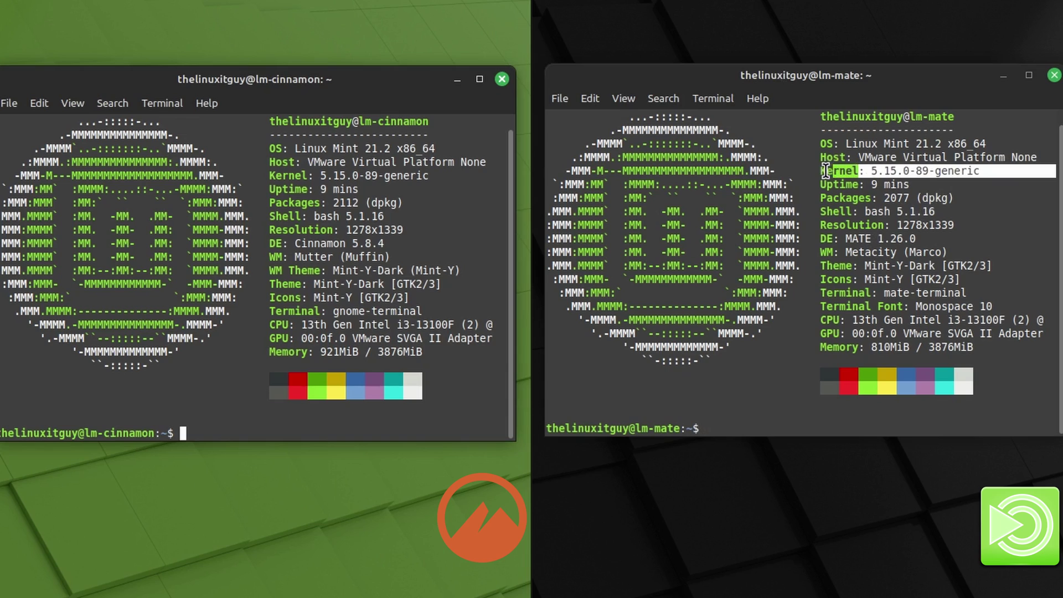
left_click_drag(441, 175, 265, 175)
left_click(343, 207)
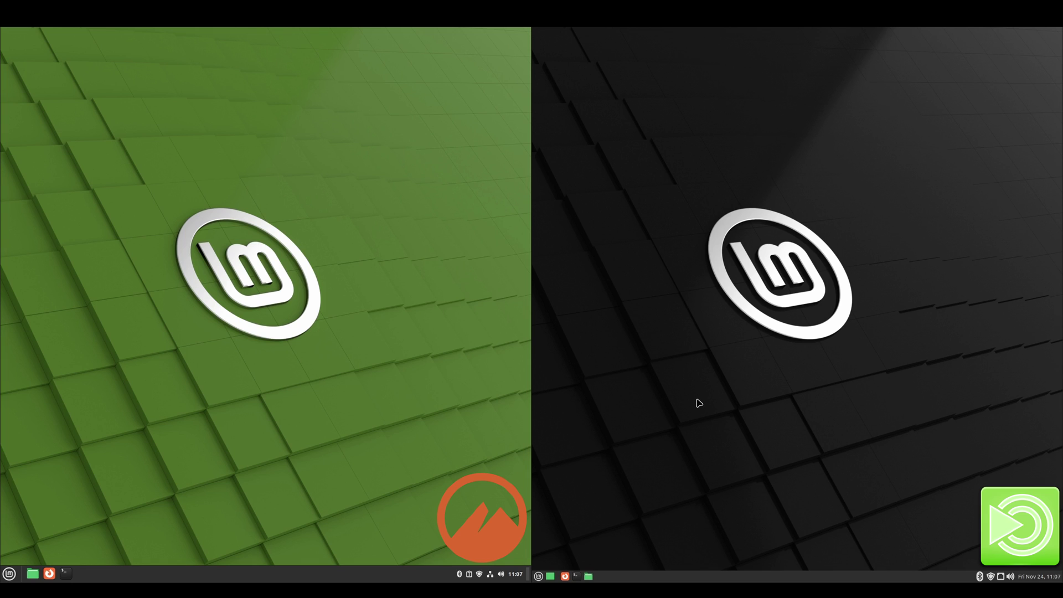
right_click(702, 243)
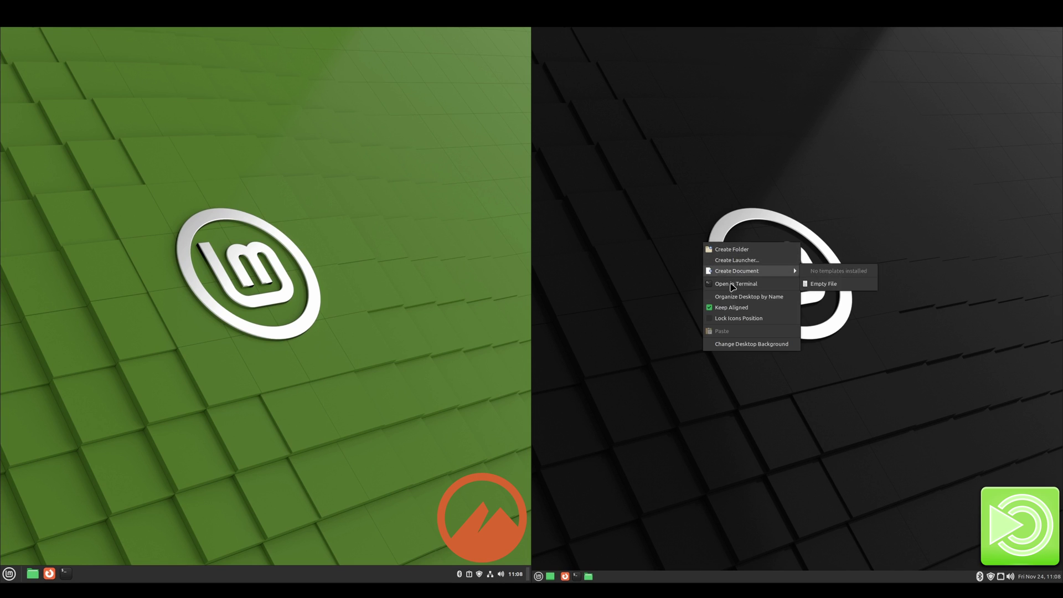
left_click(742, 344)
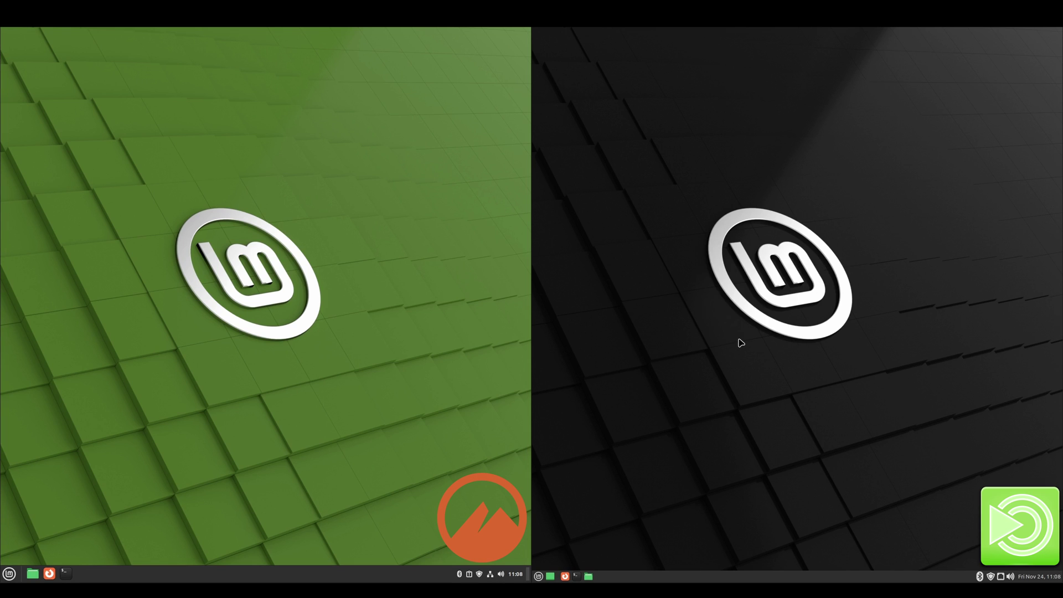
right_click(412, 327)
left_click(450, 377)
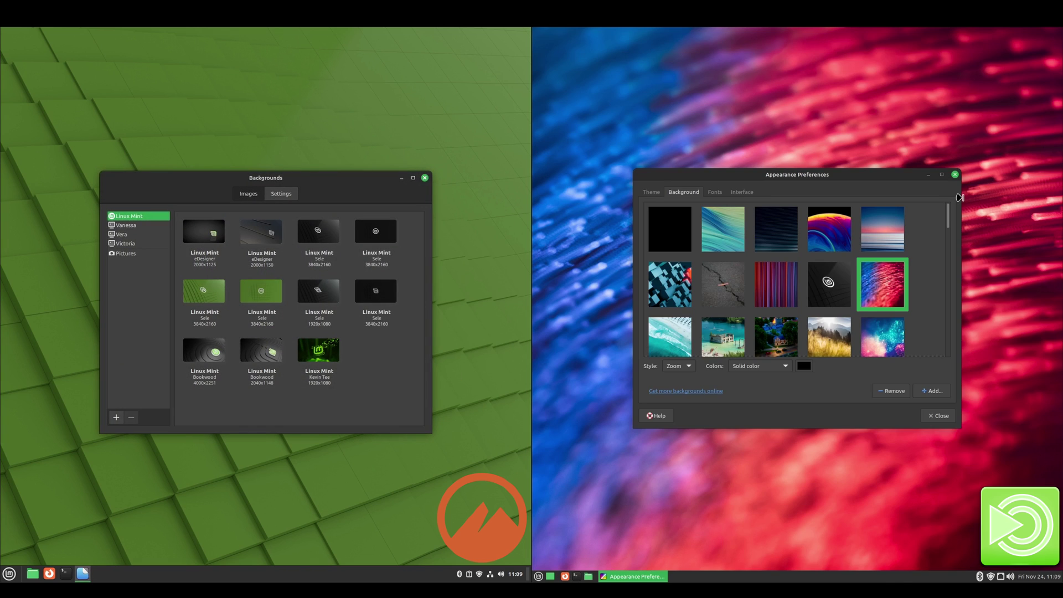
left_click(954, 174)
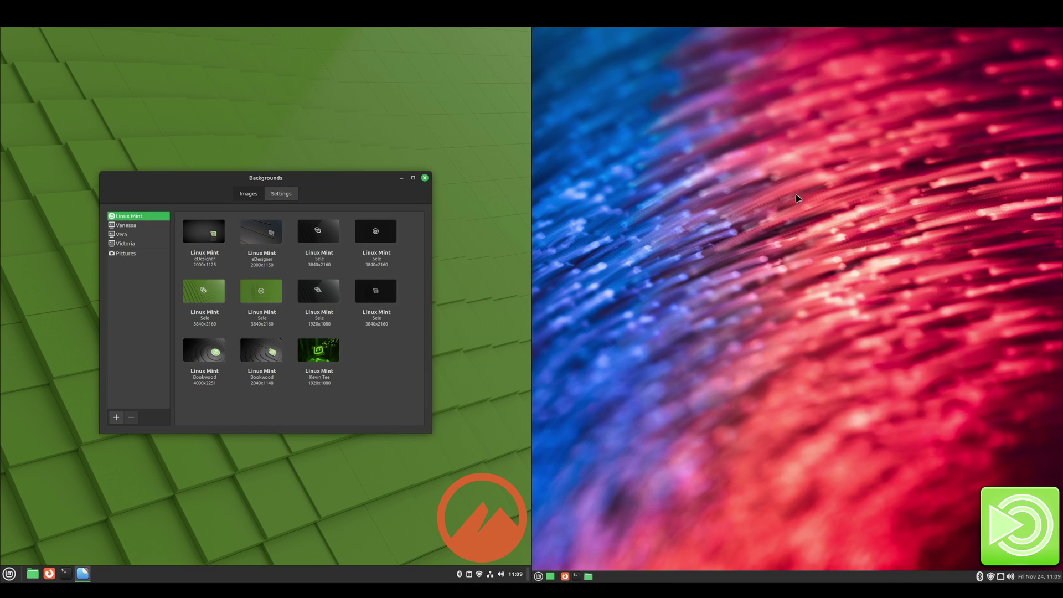
left_click(425, 178)
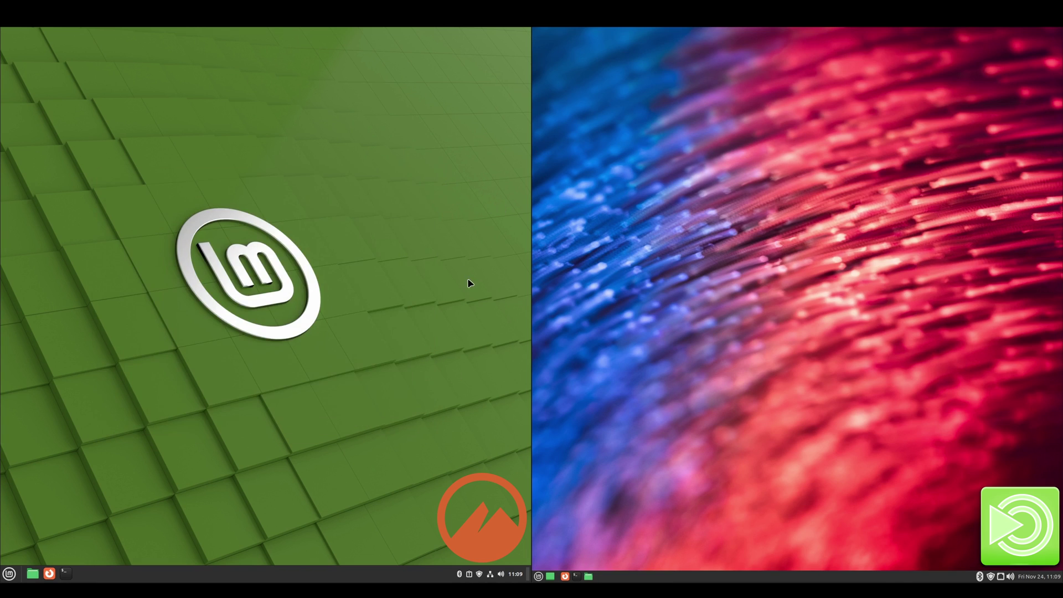
right_click(731, 283)
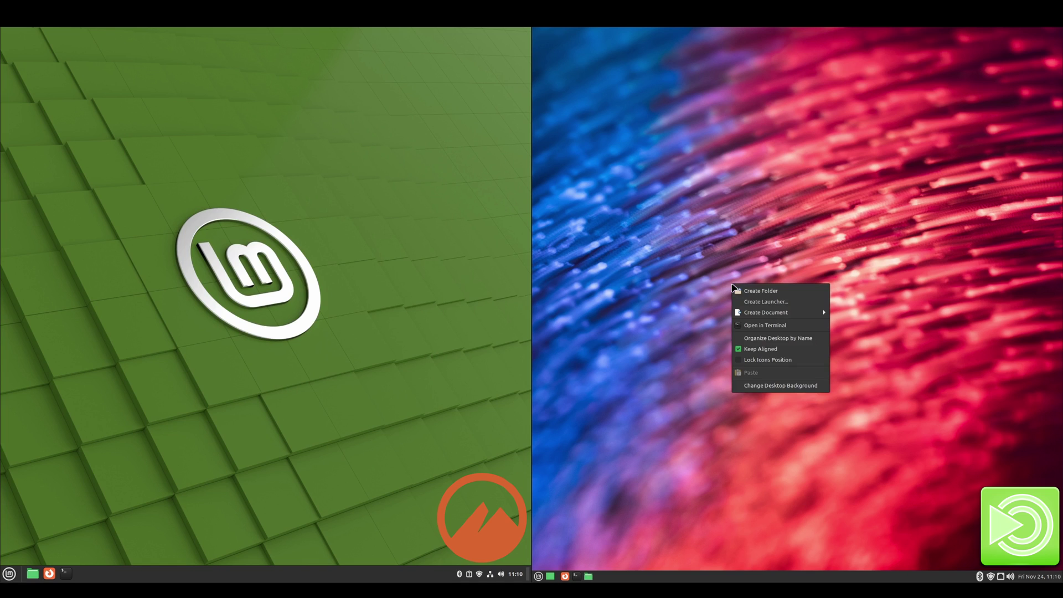
left_click(777, 386)
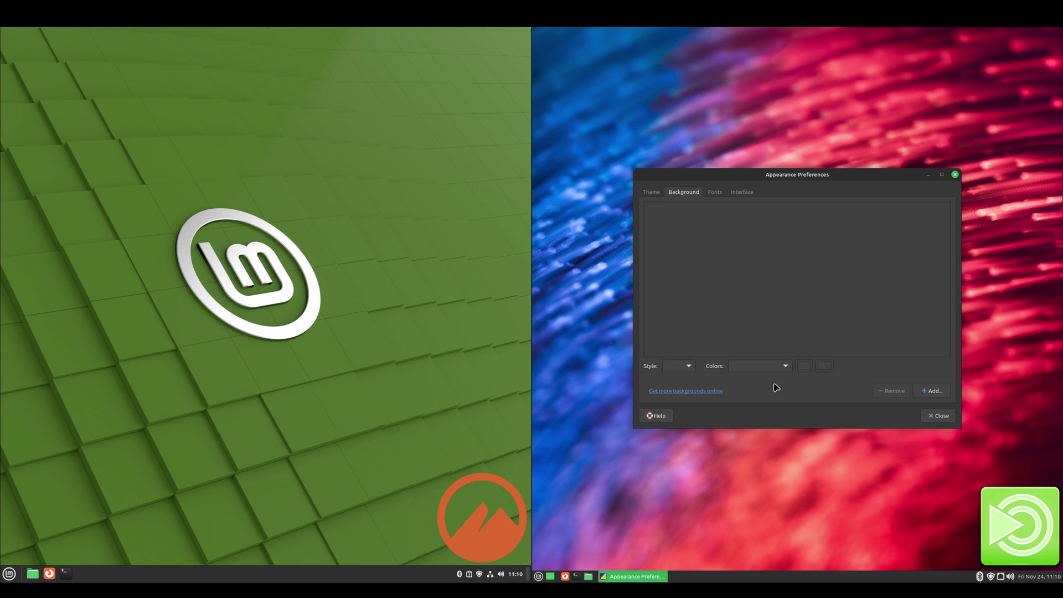
left_click(842, 282)
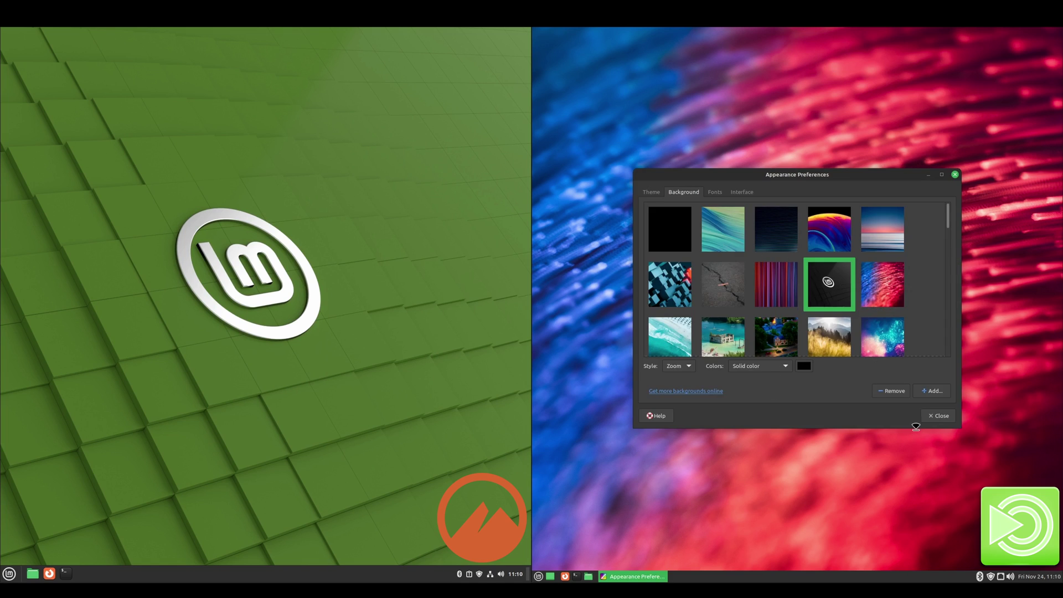
left_click(939, 416)
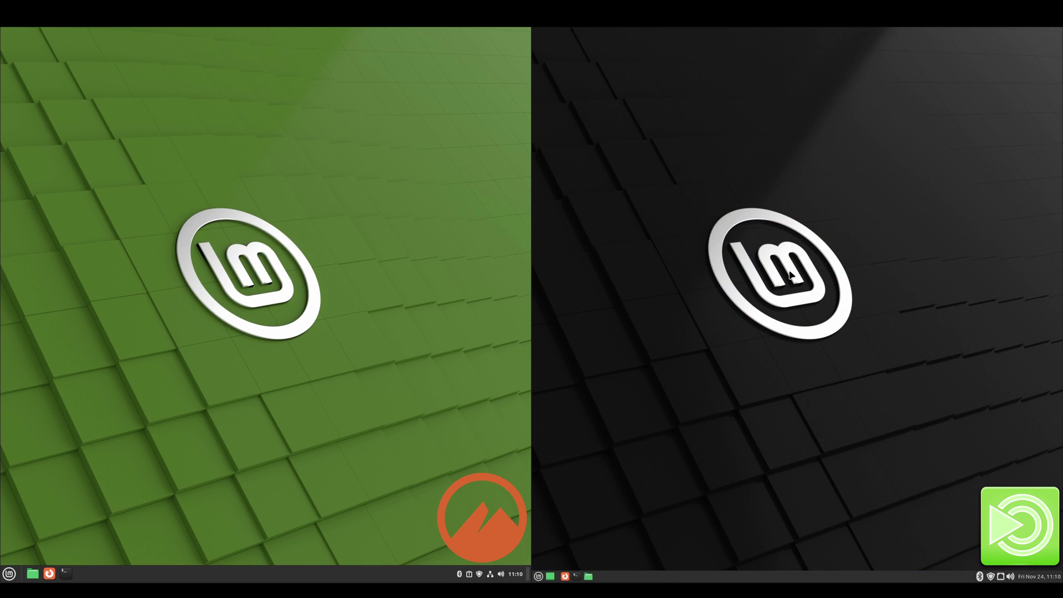